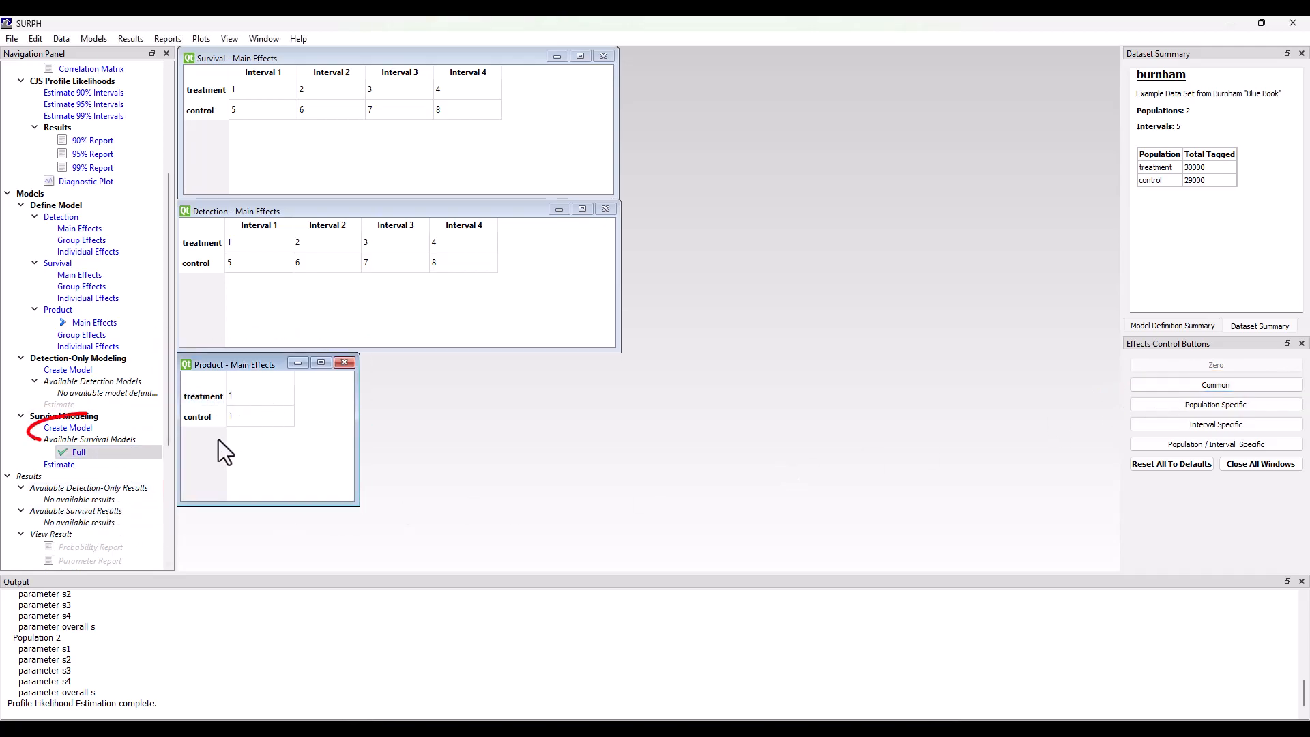
# Create a survival model definition named H5S from the current main effects.
pyautogui.click(89, 428)
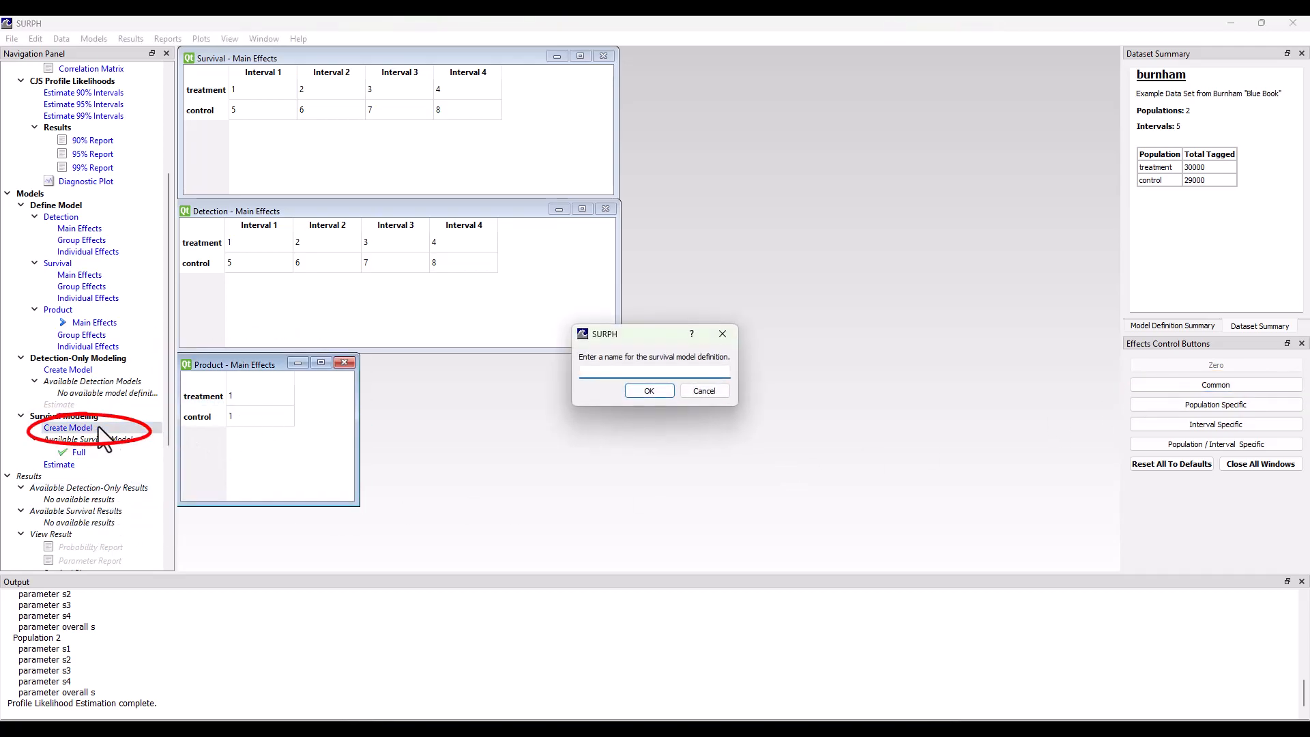
pyautogui.write('H5')
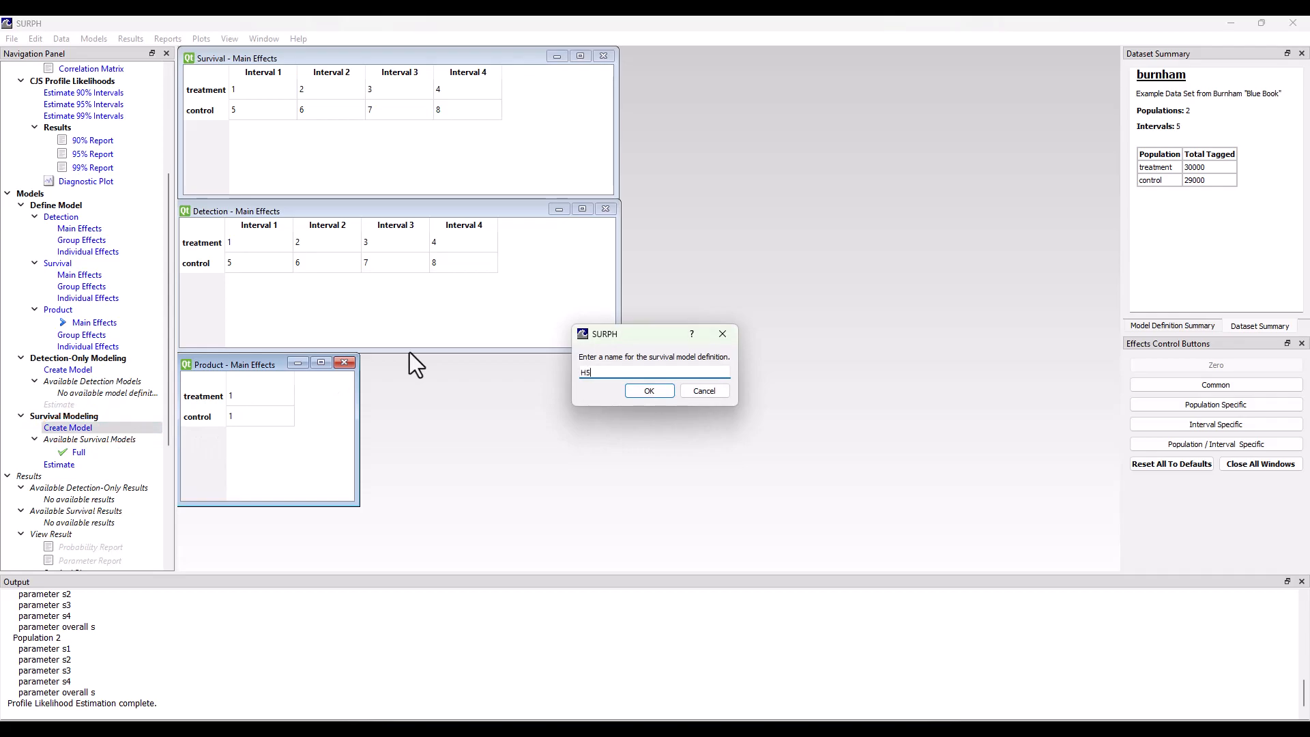
pyautogui.write('S')
pyautogui.press('Return')
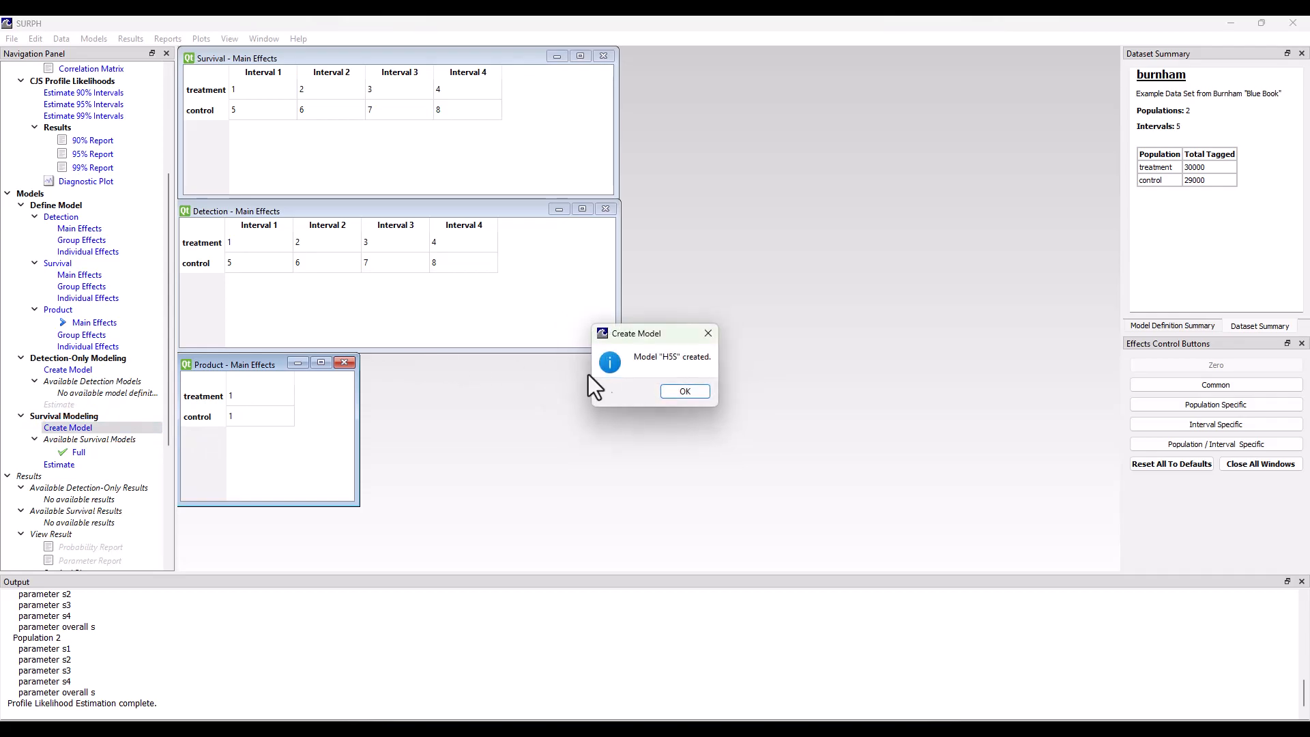
pyautogui.click(681, 389)
# Set the control group's Interval 4 detection main effect to 4 and create a survival model named H4P.
pyautogui.click(468, 268)
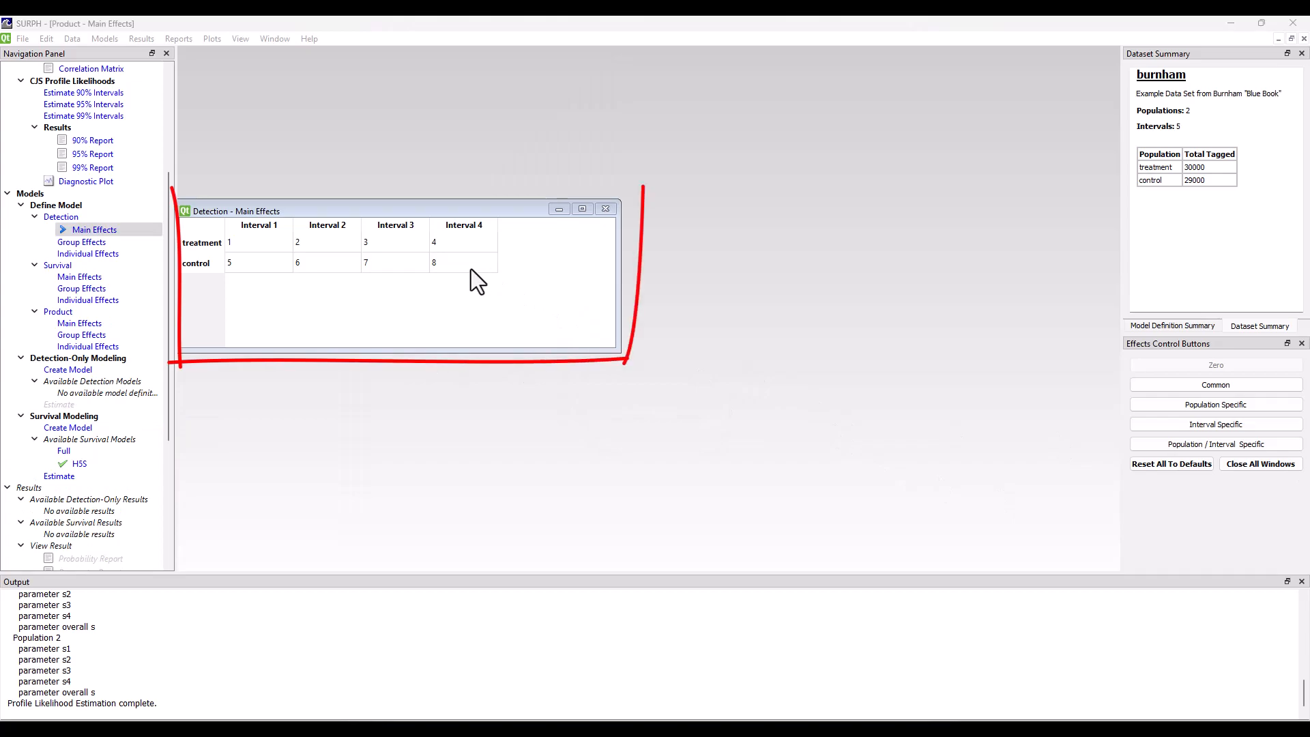
pyautogui.write('4')
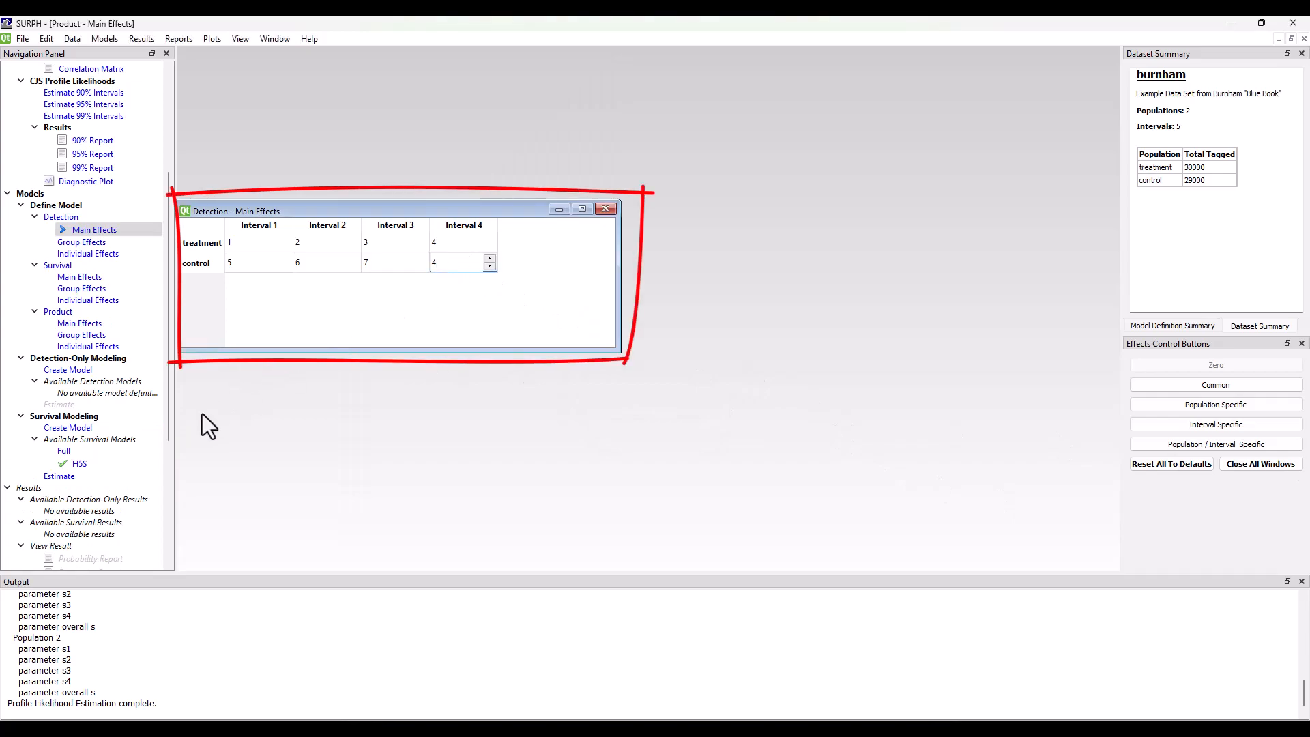
pyautogui.click(72, 429)
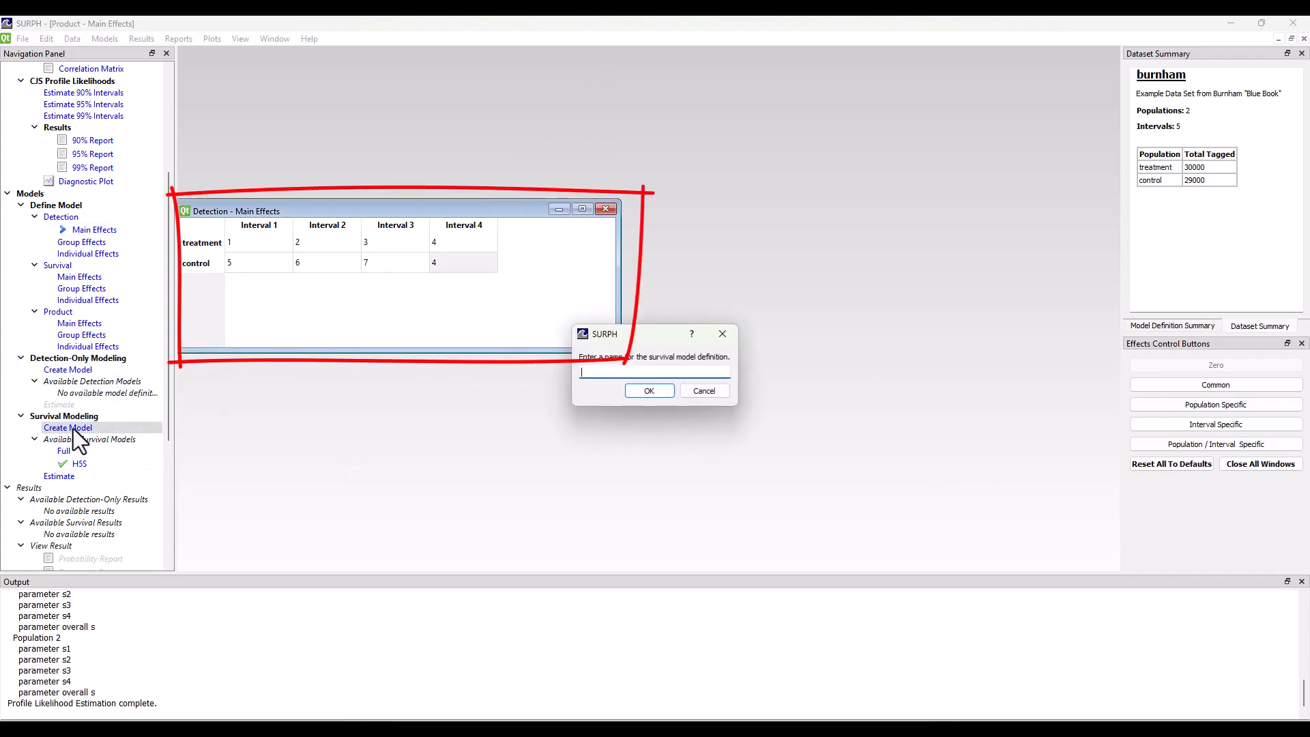
pyautogui.write('H4P')
pyautogui.press('Return')
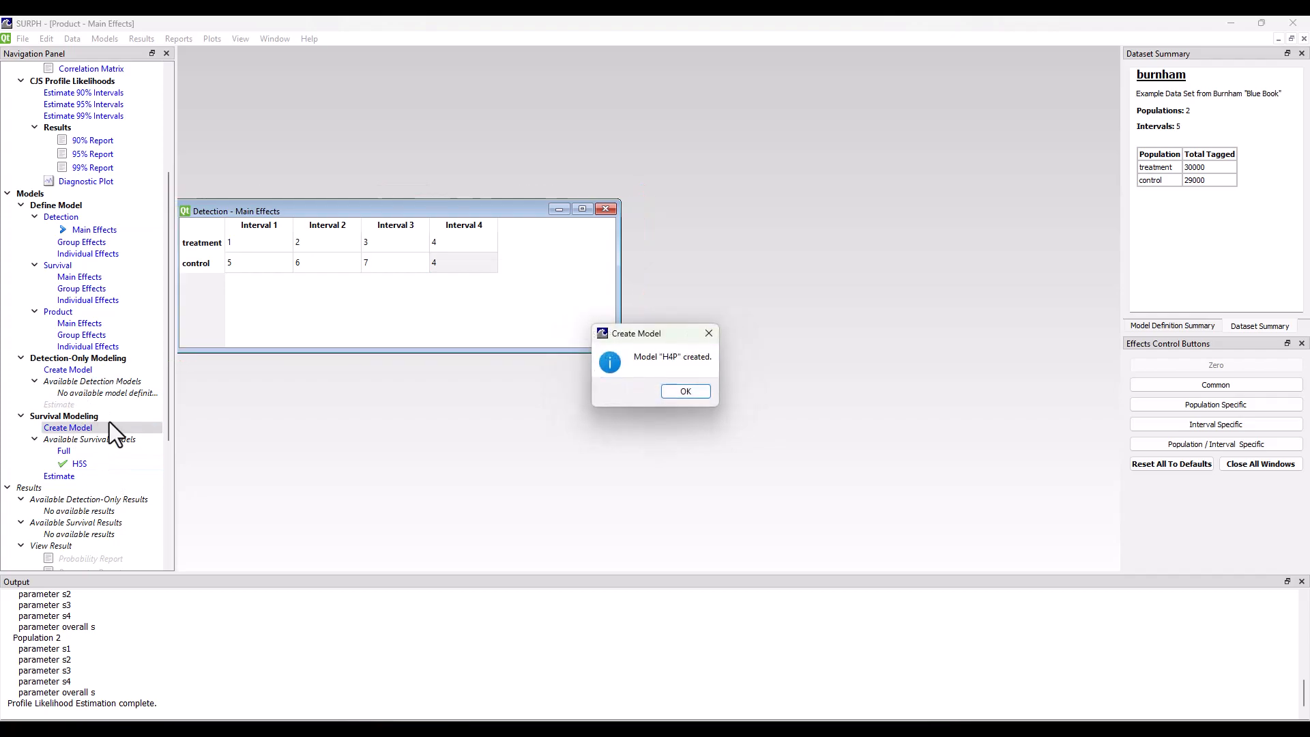
pyautogui.press('Return')
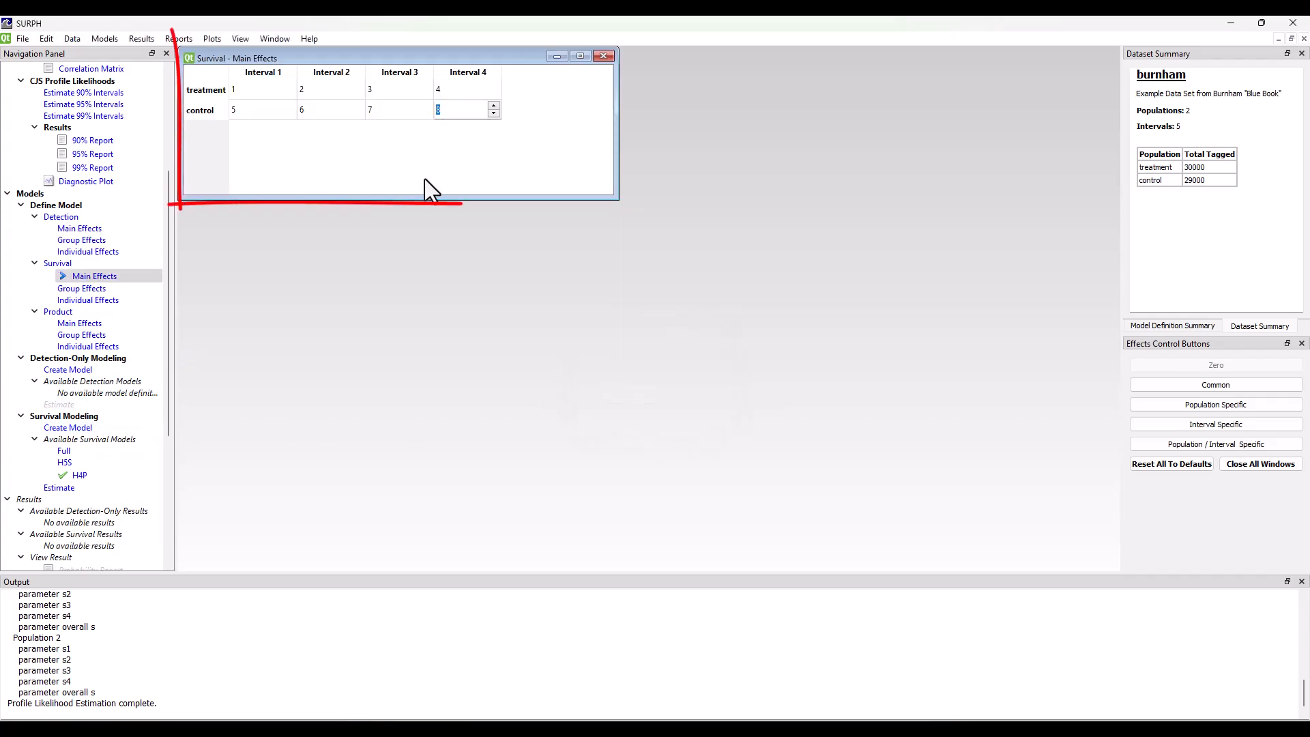
# Create a survival model definition named H4S from the edited survival main effects.
pyautogui.click(76, 428)
pyautogui.write('H4S')
pyautogui.press('Return')
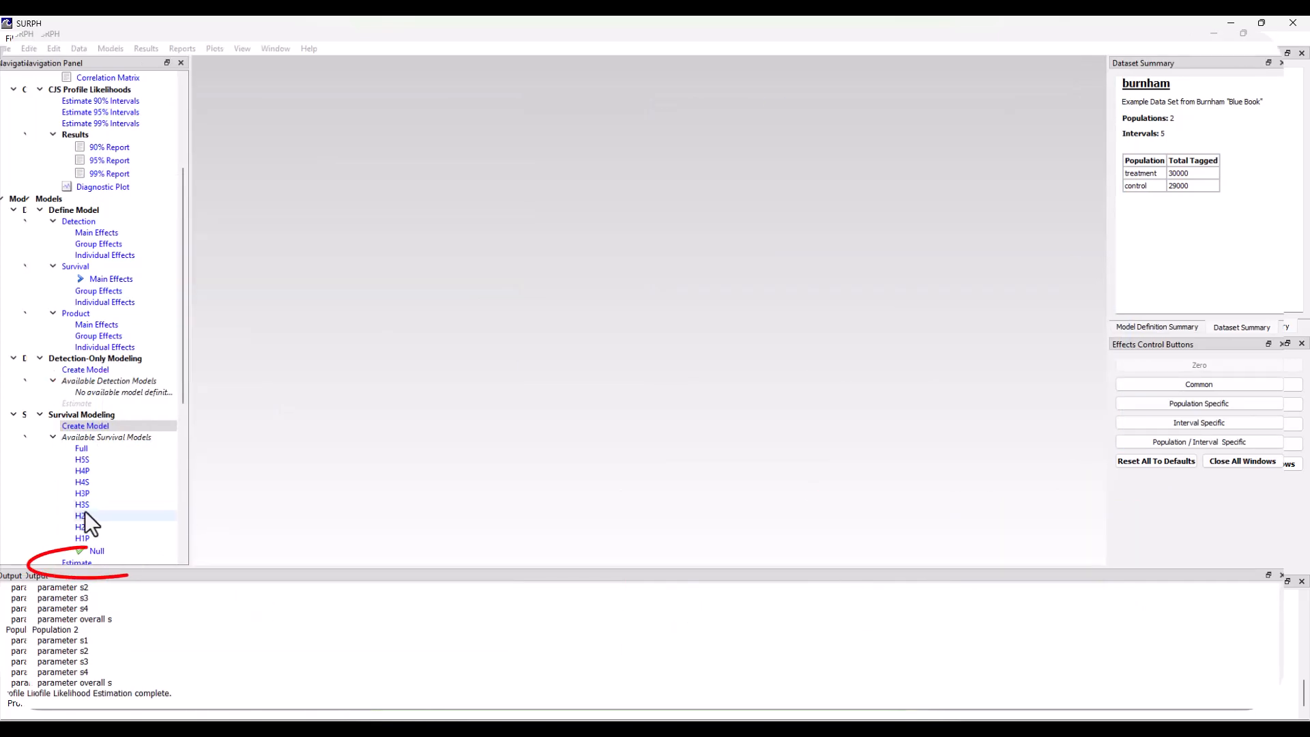
# Estimate the available survival models and open the LRT and AIC test with the model type set to Survival.
pyautogui.click(79, 560)
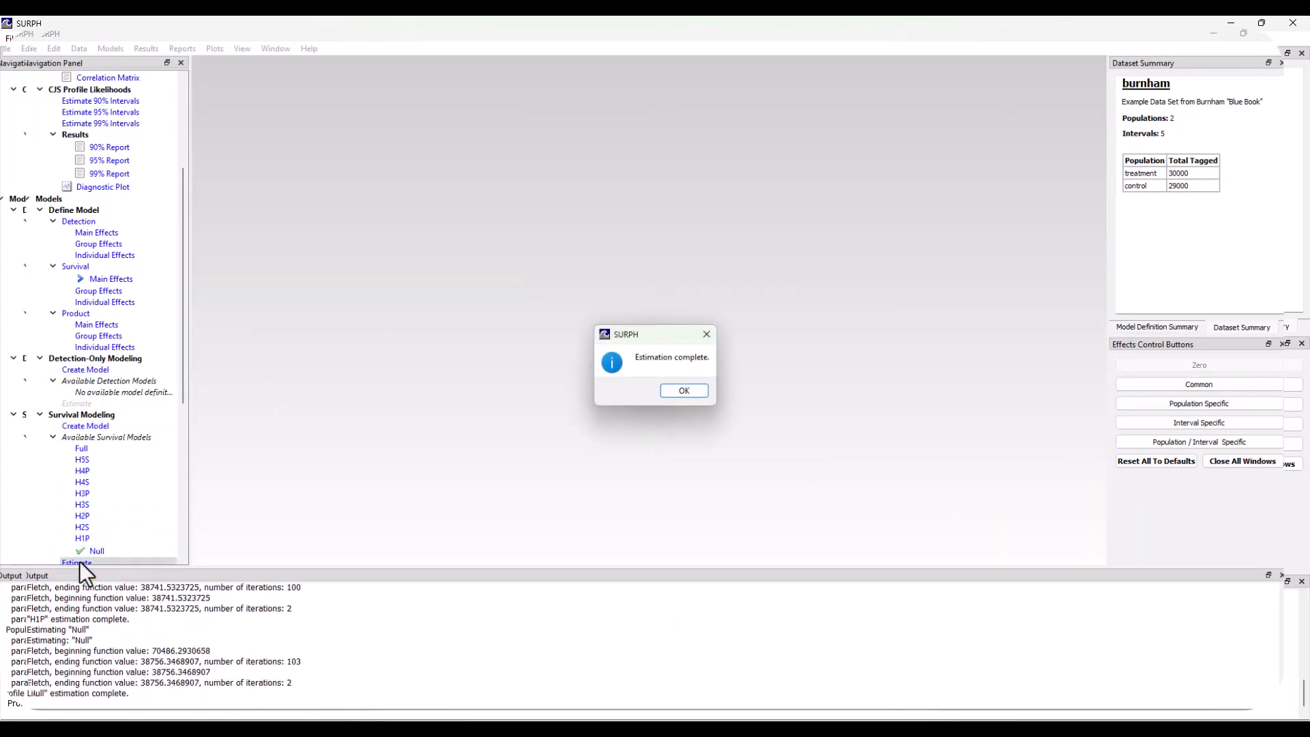
pyautogui.click(682, 390)
pyautogui.scroll(-10, 117, 445)
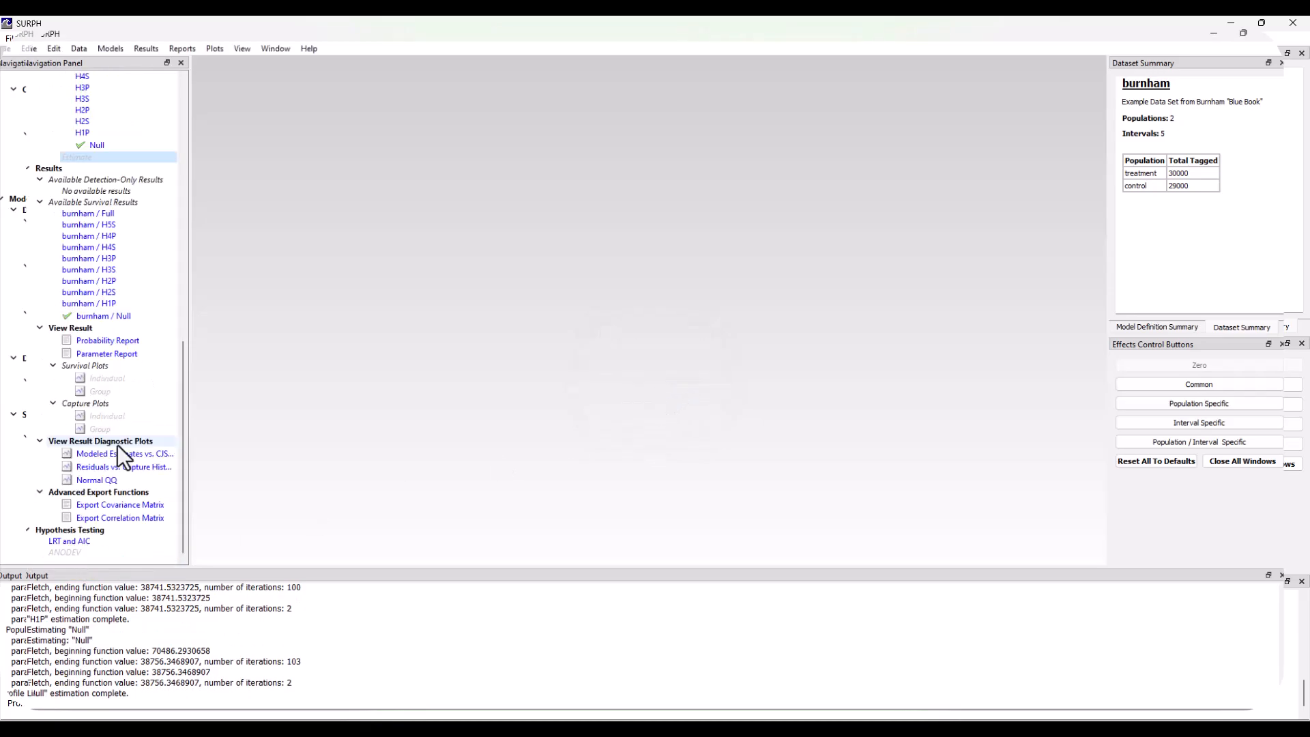
pyautogui.click(77, 541)
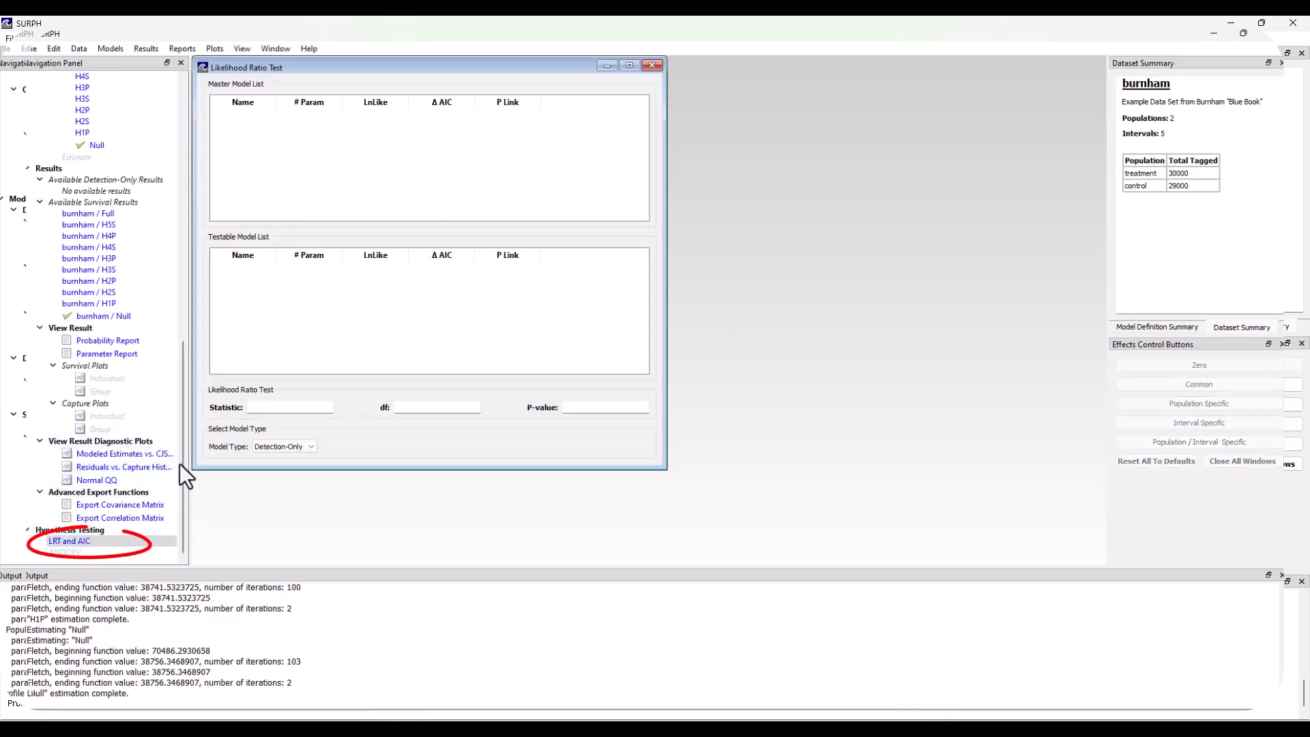
pyautogui.click(281, 452)
pyautogui.click(280, 461)
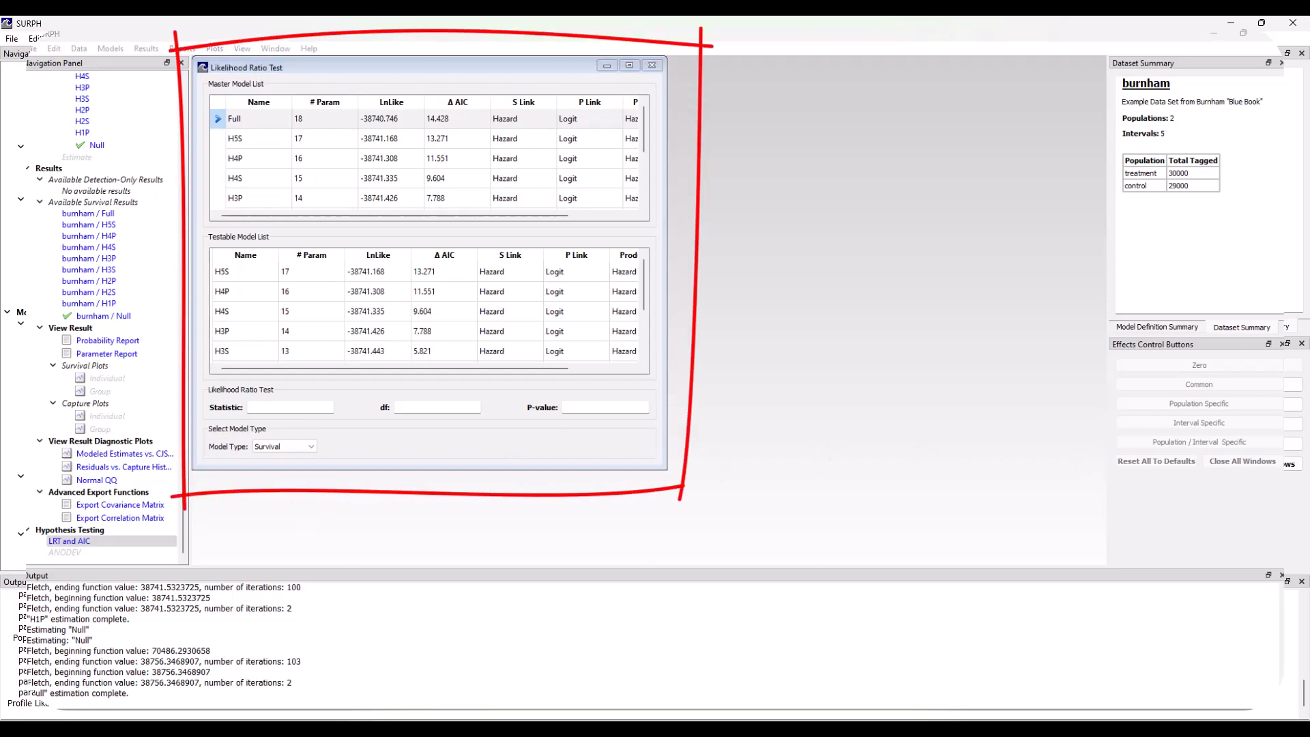
# Run likelihood ratio tests comparing the Full model with H5S, and H5S with H4P.
pyautogui.click(235, 272)
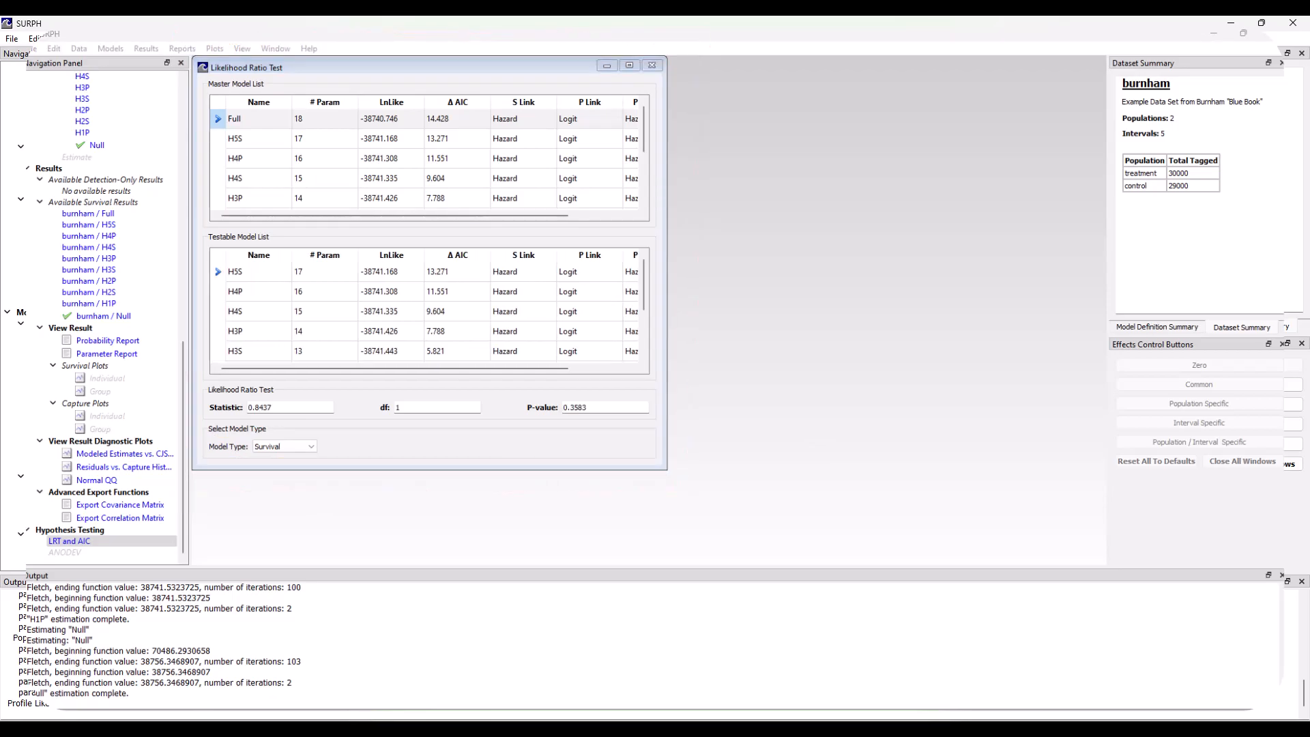
pyautogui.click(249, 122)
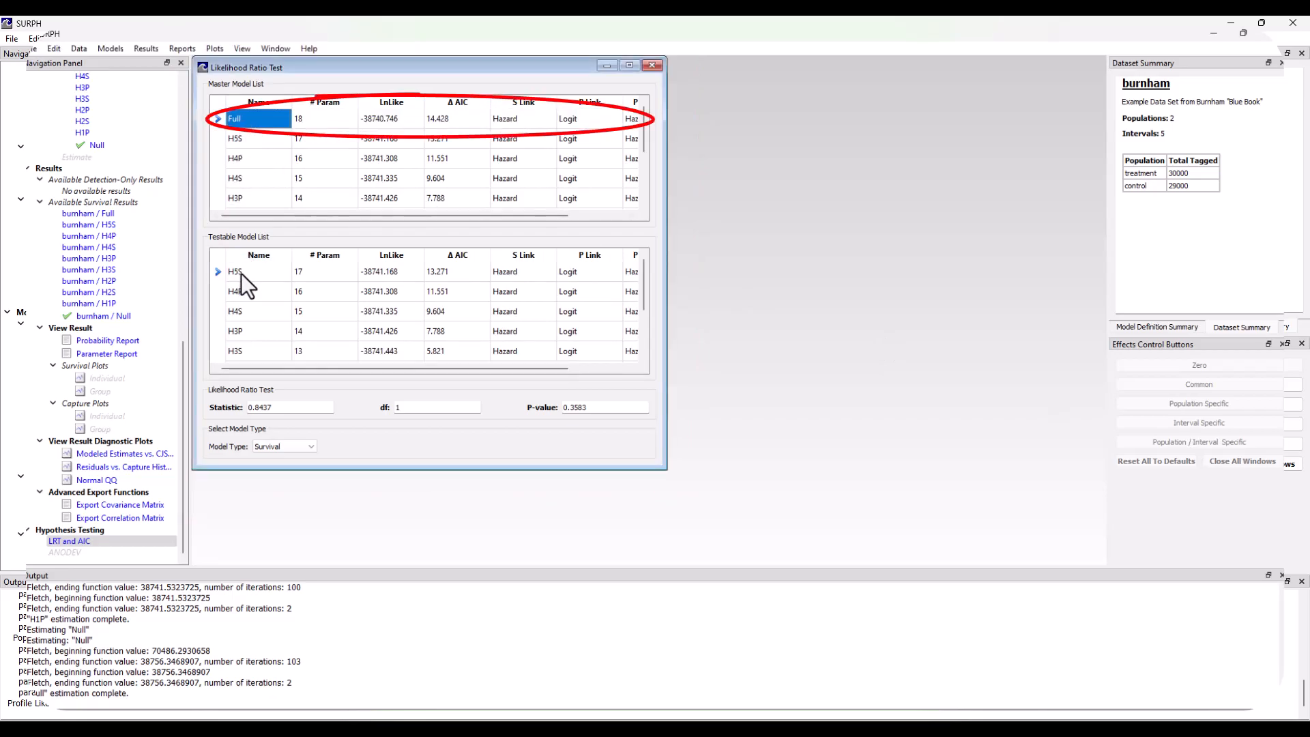
pyautogui.click(240, 273)
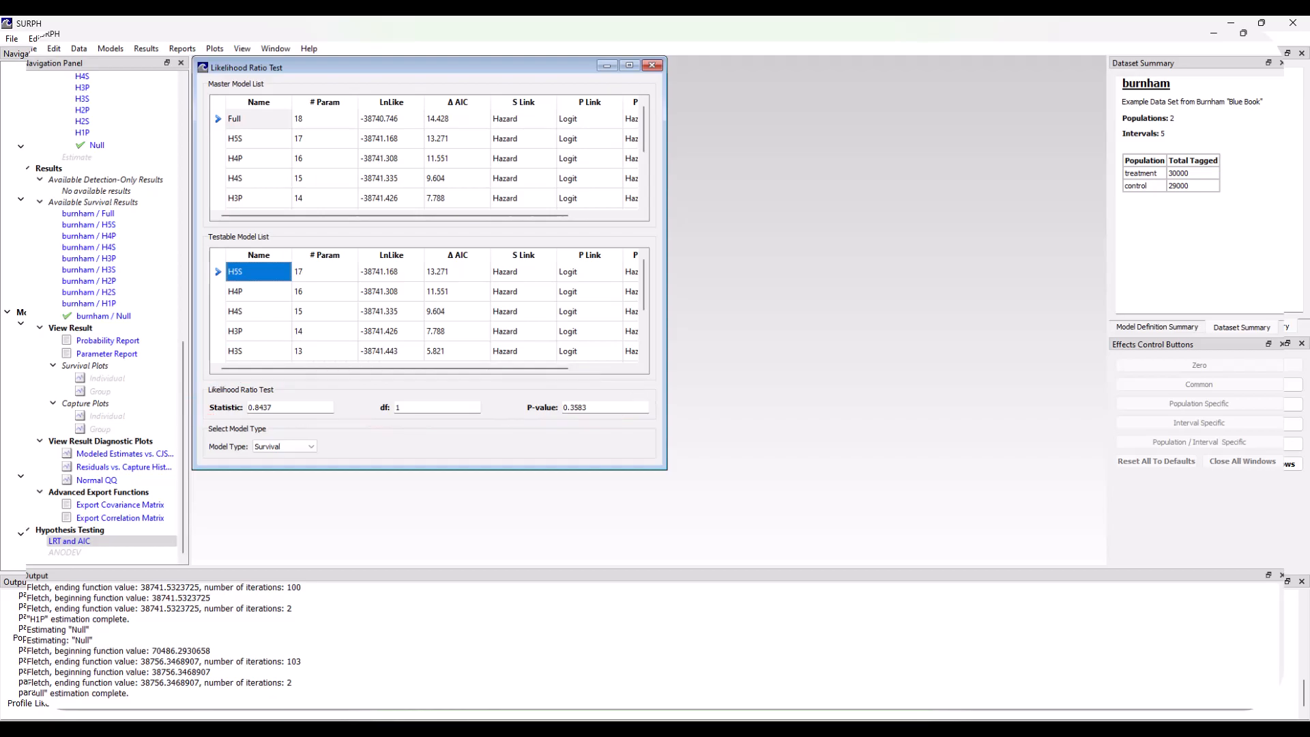
pyautogui.click(246, 139)
pyautogui.click(253, 276)
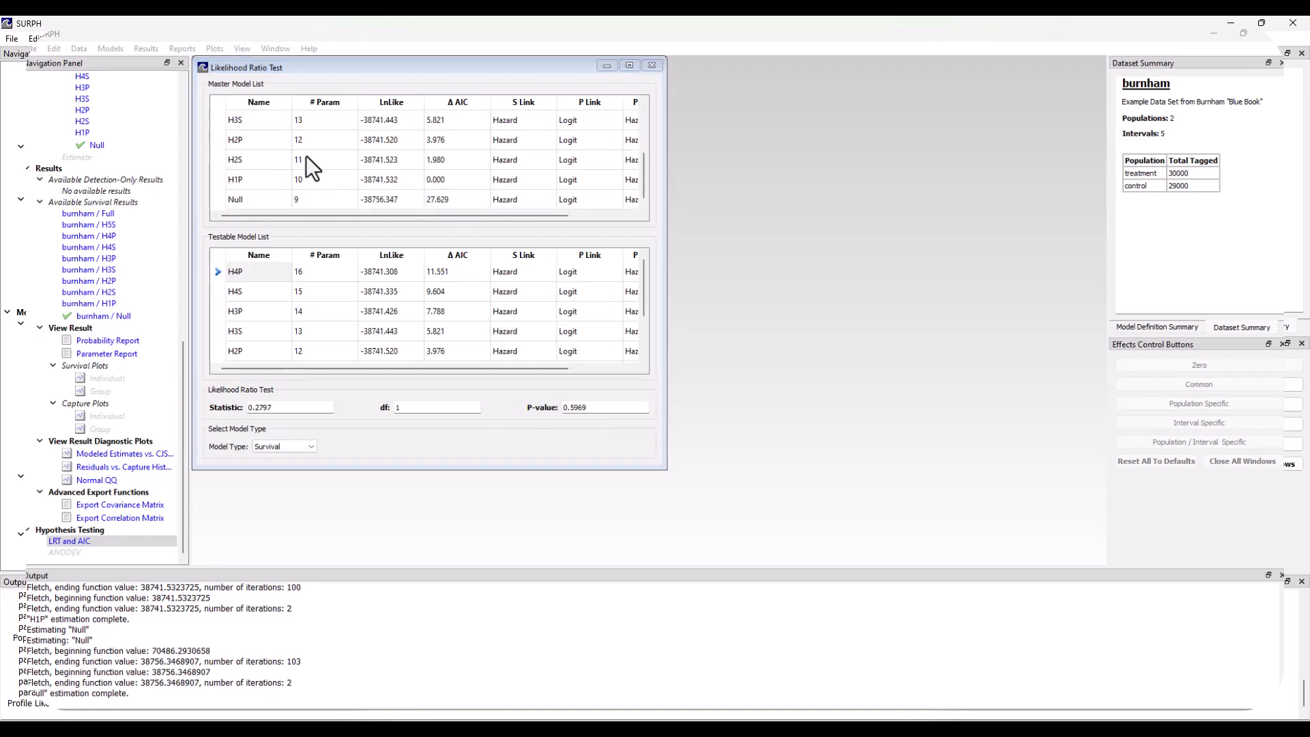
# Run the likelihood ratio test comparing master model H1P with the Null model.
pyautogui.scroll(-2, 305, 157)
pyautogui.click(245, 179)
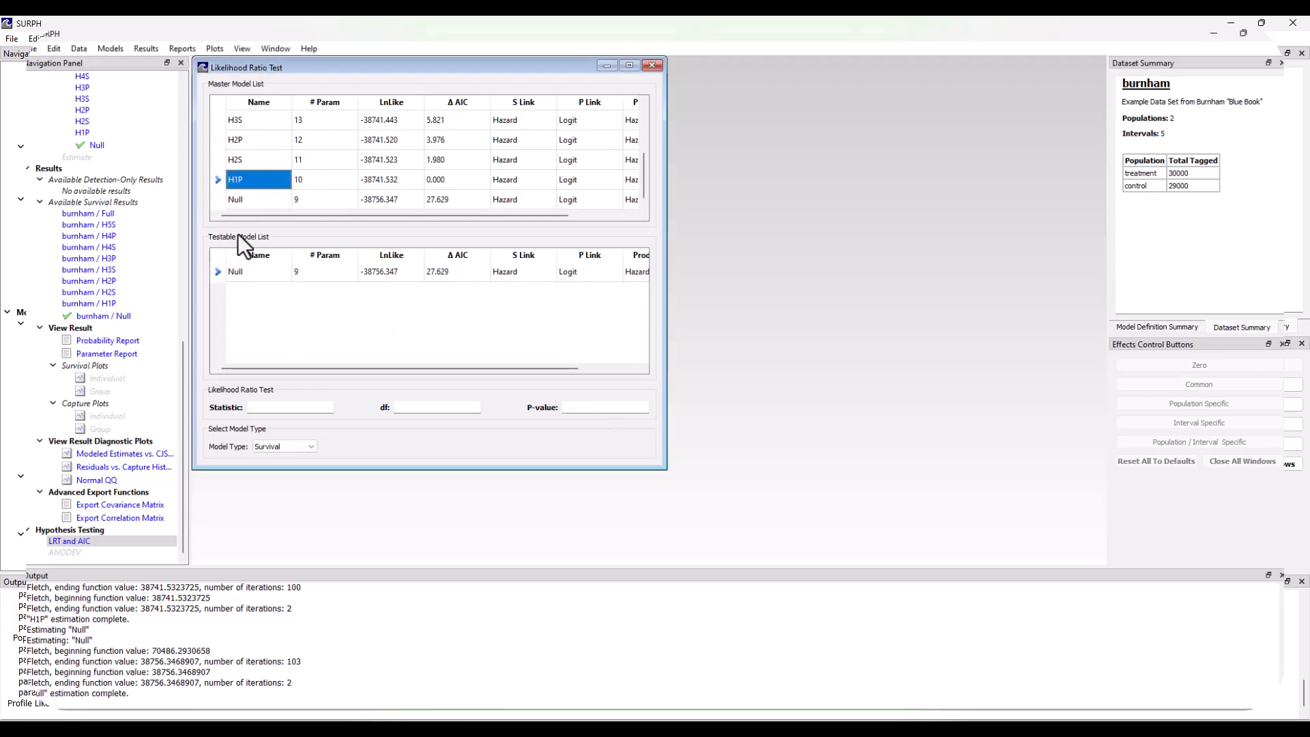
pyautogui.click(239, 273)
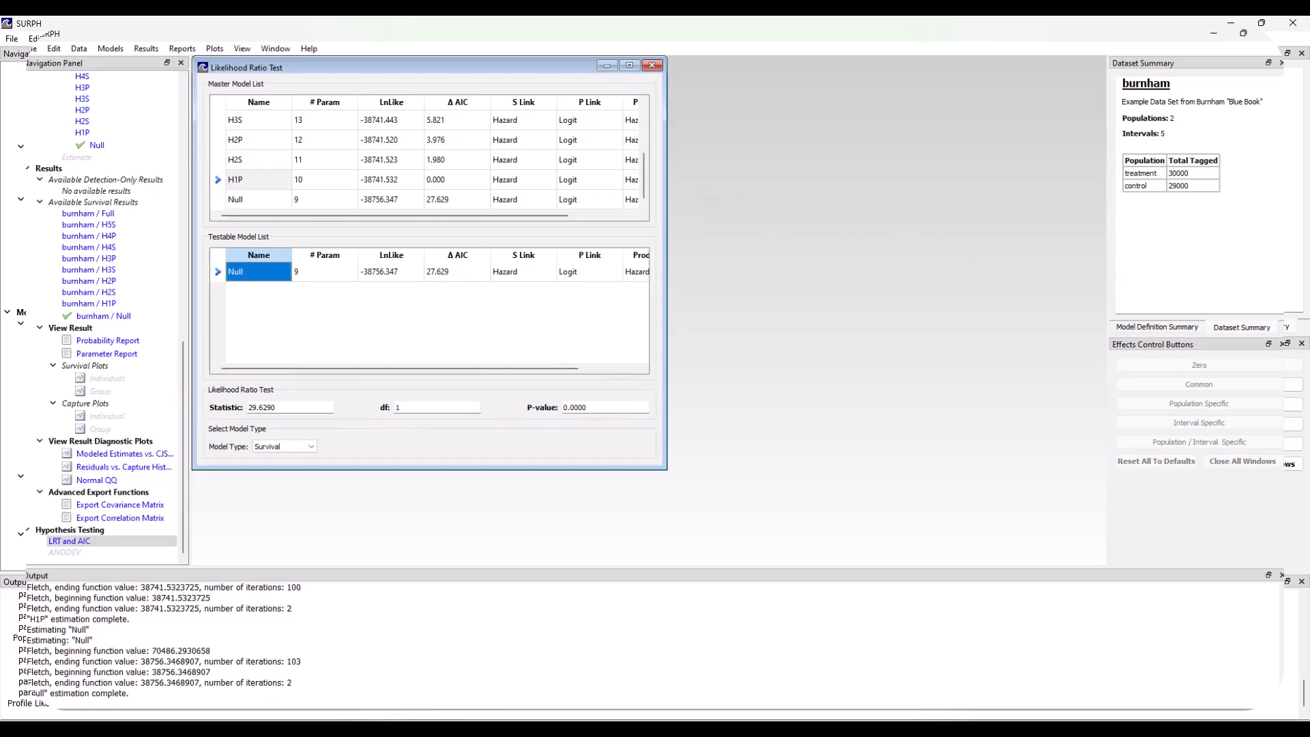
# View the Parameter Report and the Probability Report for the burnham / Null result.
pyautogui.click(95, 353)
pyautogui.click(1026, 65)
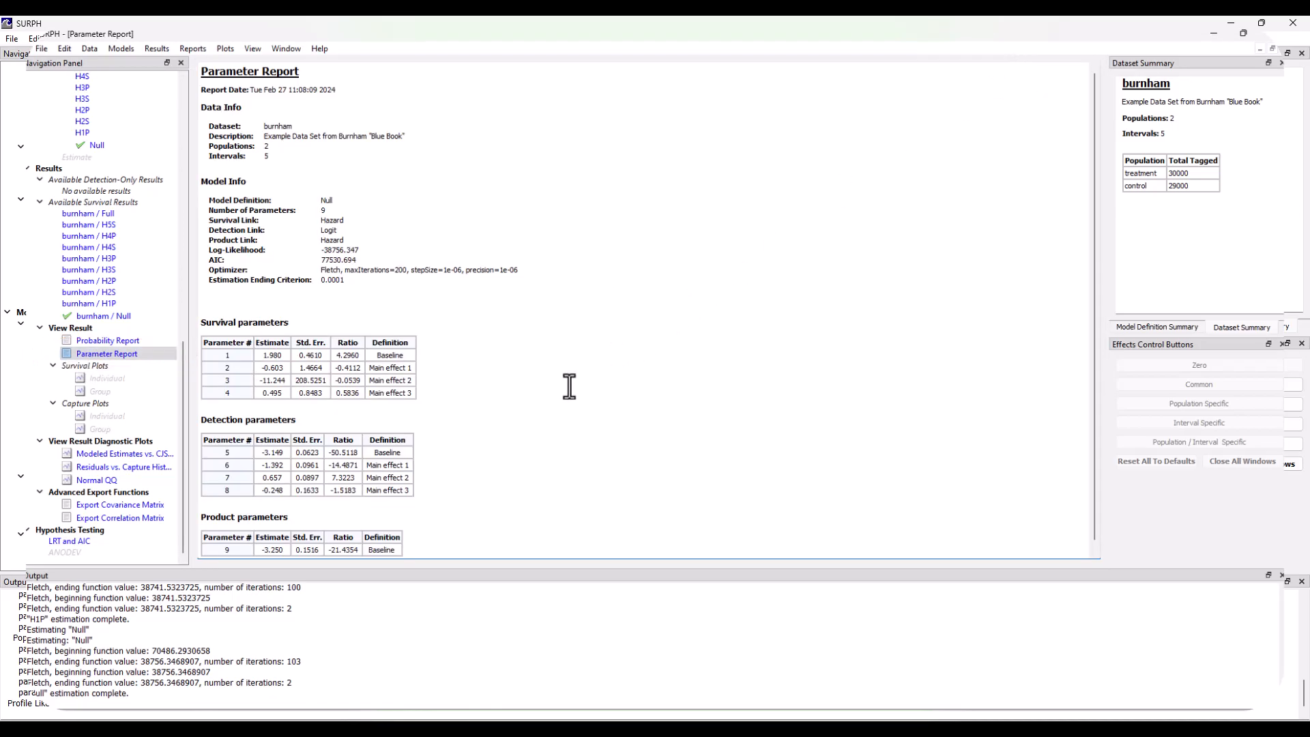
pyautogui.scroll(-1, 570, 382)
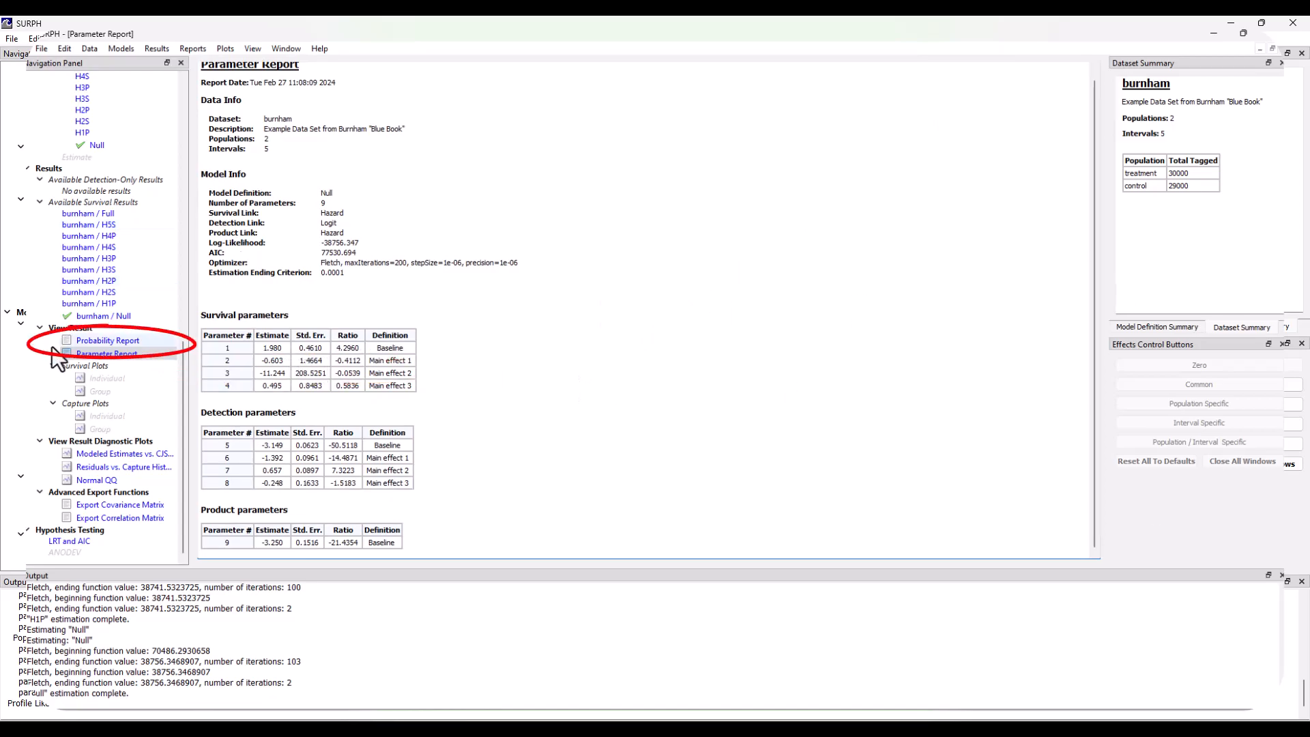
pyautogui.click(85, 343)
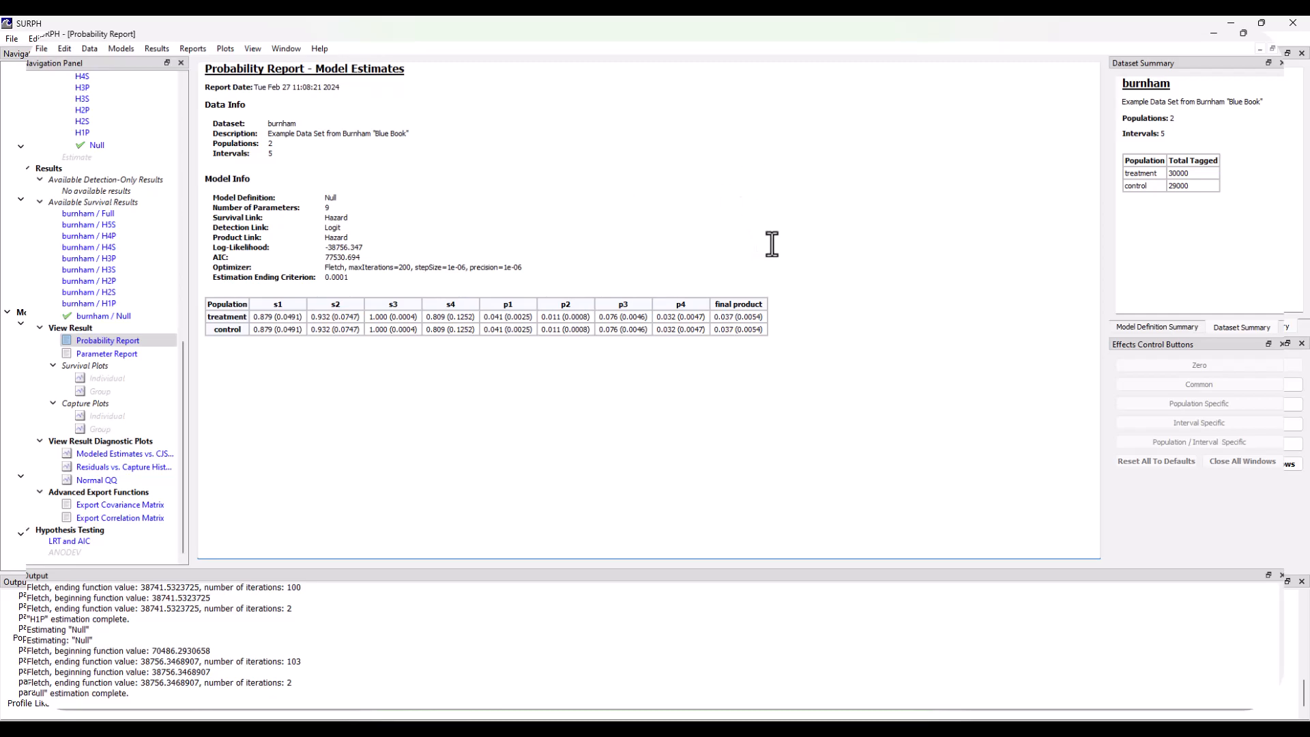
# Set the survival main effects to 2 for treatment Intervals 3 and 4 and control Intervals 1, 3 and 4.
pyautogui.click(396, 82)
pyautogui.write('2')
pyautogui.click(461, 81)
pyautogui.write('2')
pyautogui.click(255, 99)
pyautogui.write('2')
pyautogui.click(416, 99)
pyautogui.write('2')
pyautogui.click(447, 97)
pyautogui.write('2')
# Create a survival model definition named HP1_common from the shared survival effects.
pyautogui.click(86, 189)
pyautogui.write('HP1_common')
pyautogui.press('Return')
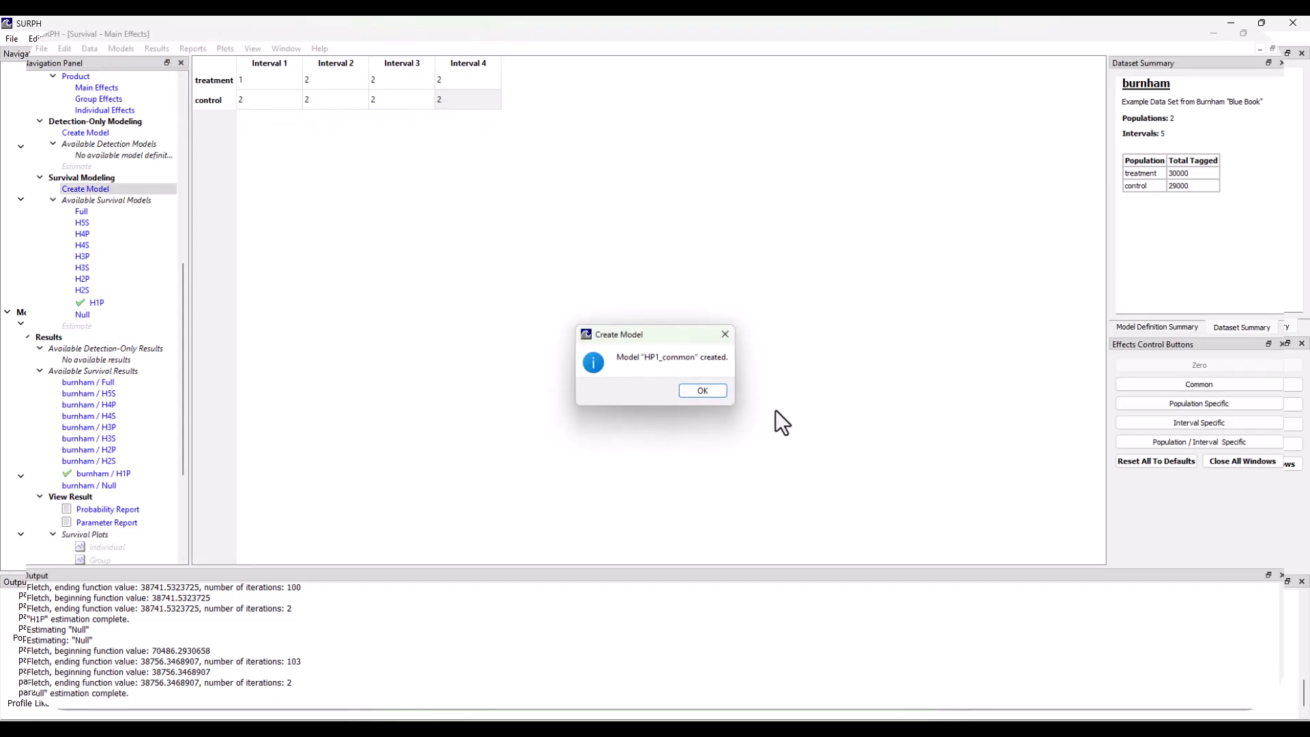
pyautogui.click(694, 387)
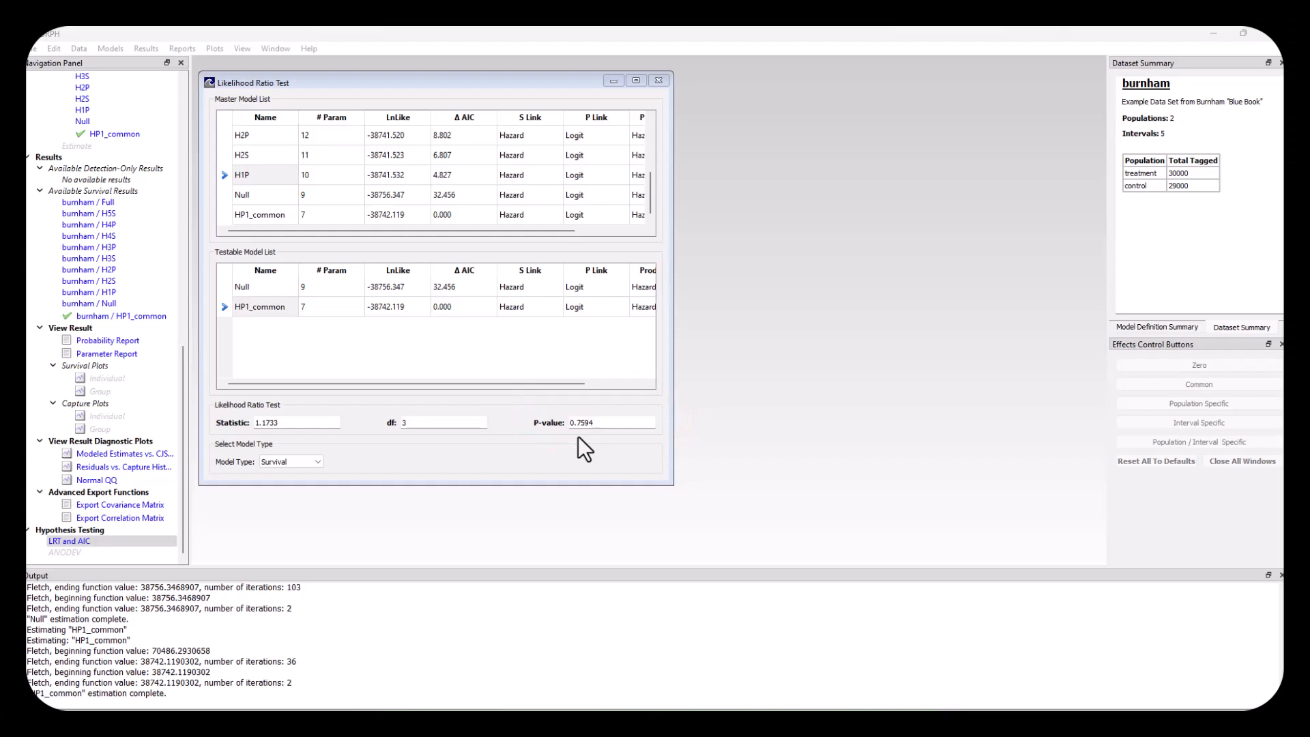
# View the HP1_common result's Probability Report and its diagnostic plots of modeled versus CJS estimates and residuals versus capture history.
pyautogui.click(96, 343)
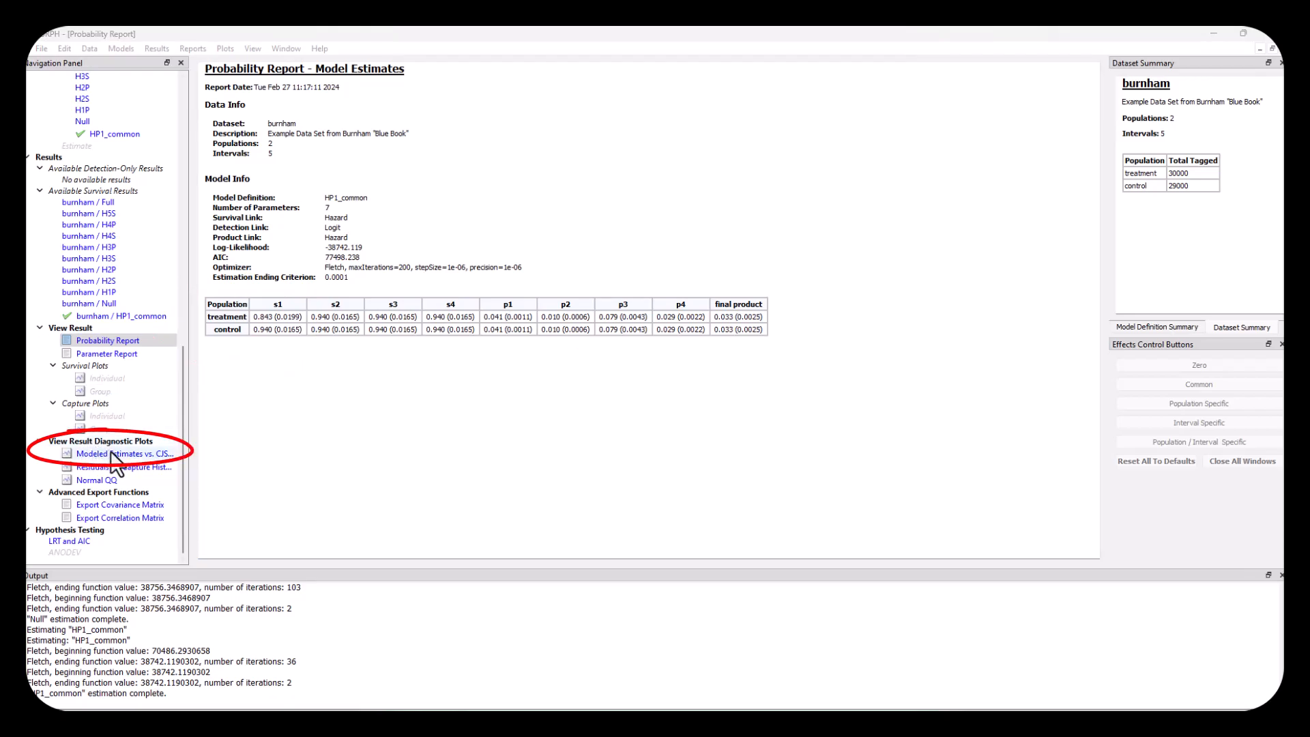
pyautogui.click(116, 454)
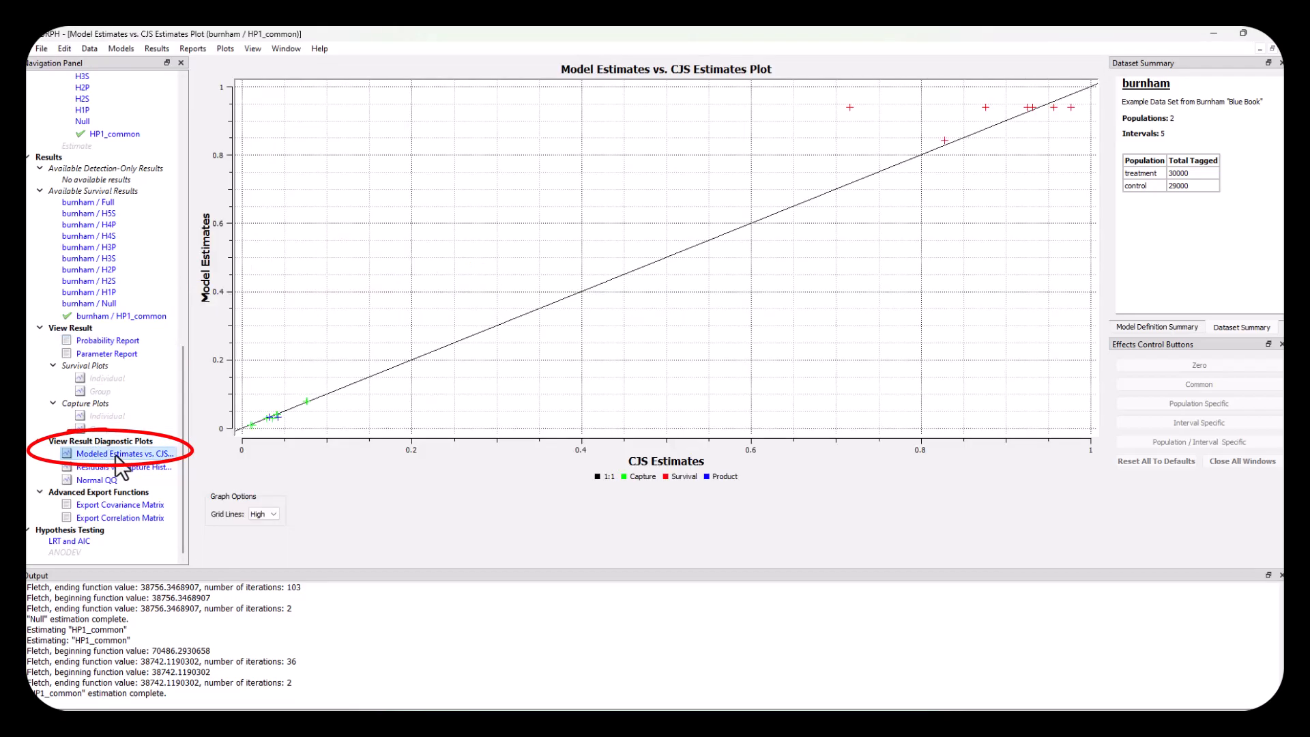
pyautogui.click(151, 467)
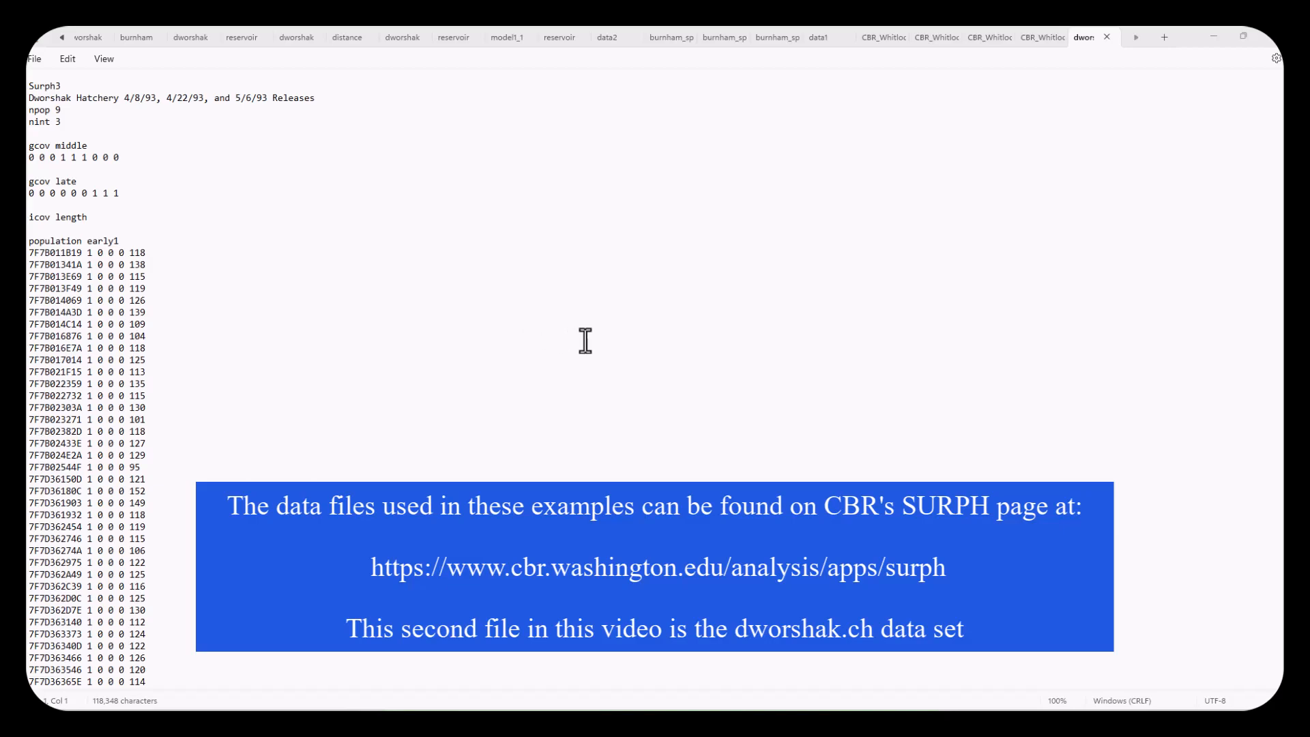
# Switch to the dworshak data file in the text editor and examine its header lines and the middle and late group covariates.
pyautogui.moveTo(29, 98); pyautogui.dragTo(56, 101)
pyautogui.click(71, 110)
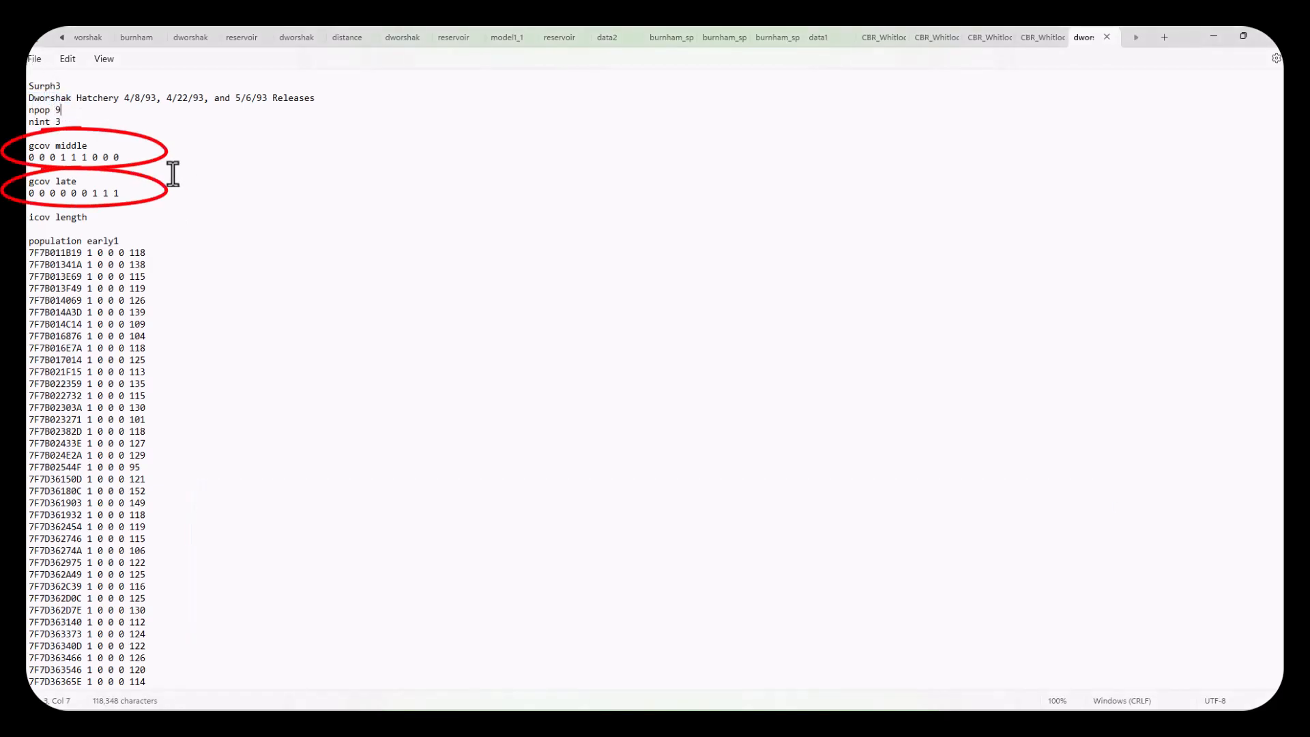
pyautogui.moveTo(140, 193); pyautogui.dragTo(29, 145)
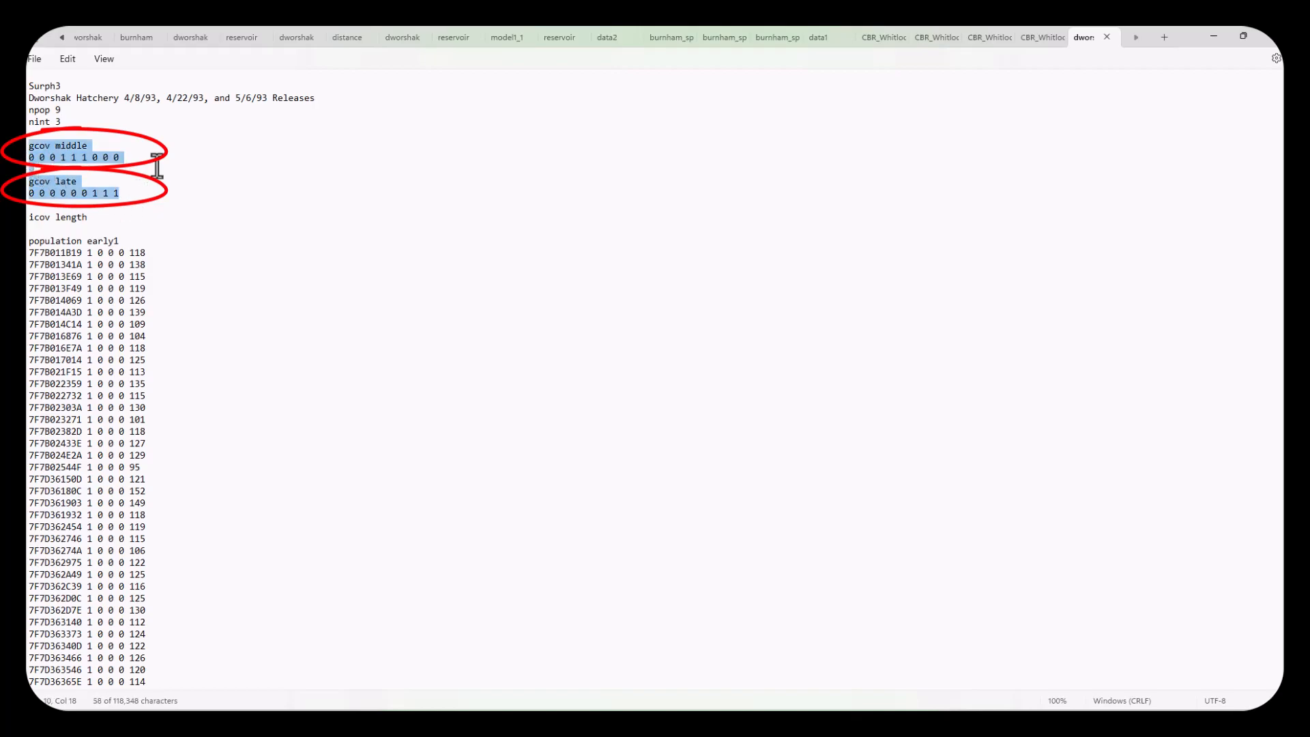
pyautogui.click(208, 172)
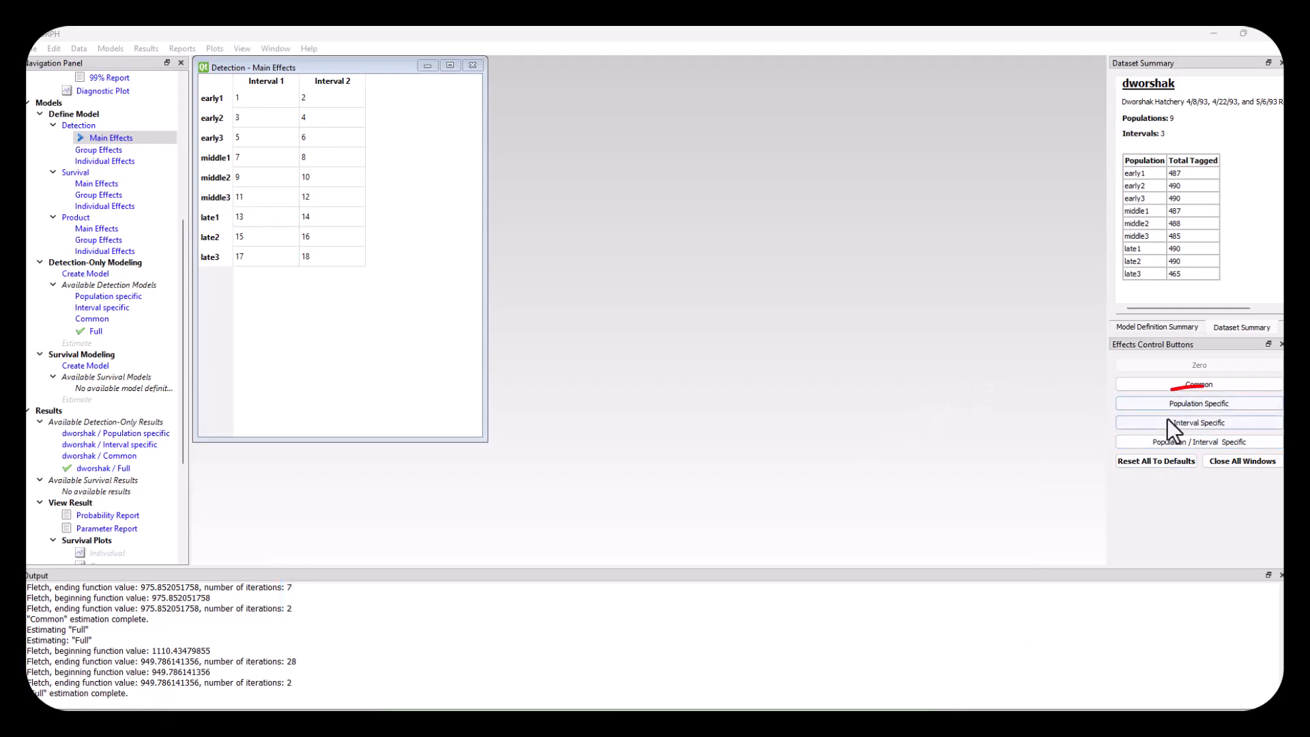
# Try the Population Specific setting on the detection main effects, and set them to Common.
pyautogui.click(1176, 406)
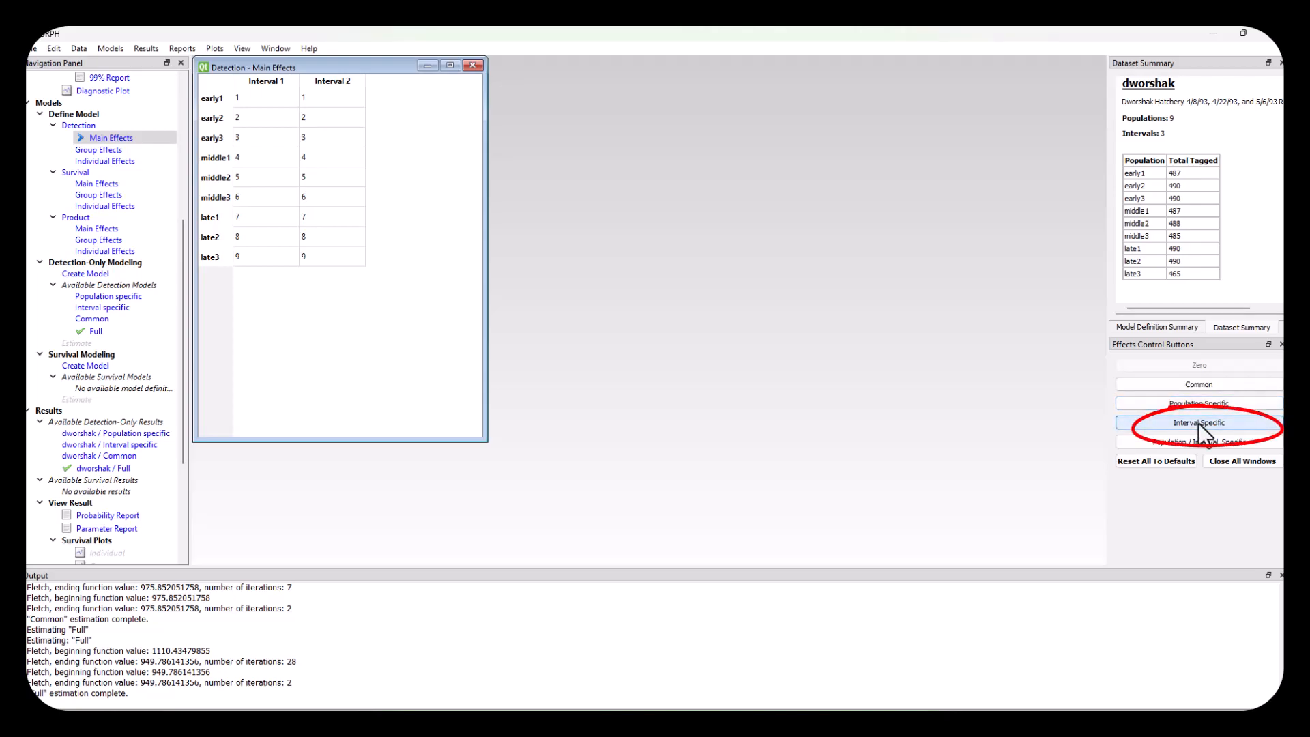
pyautogui.click(1190, 382)
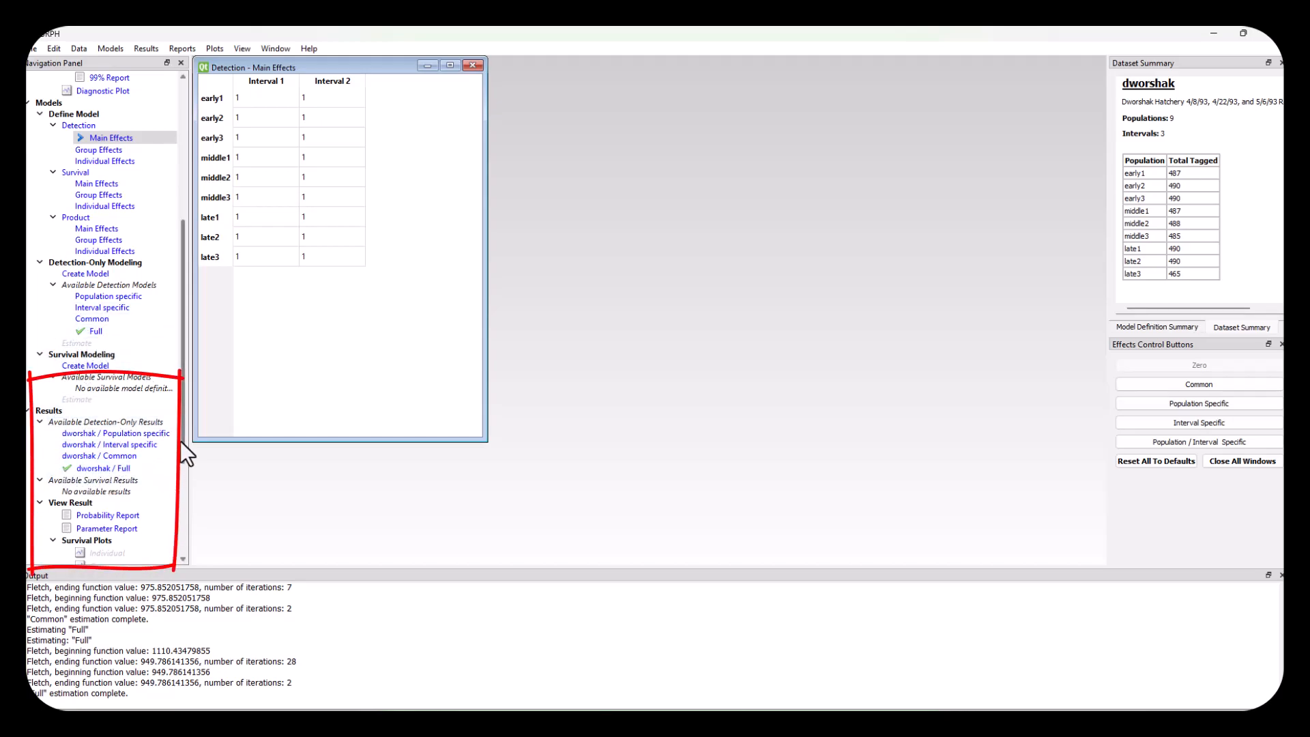
# Open the LRT and AIC test for the dworshak detection-only models and reposition its window over the main effects table.
pyautogui.scroll(-5, 180, 440)
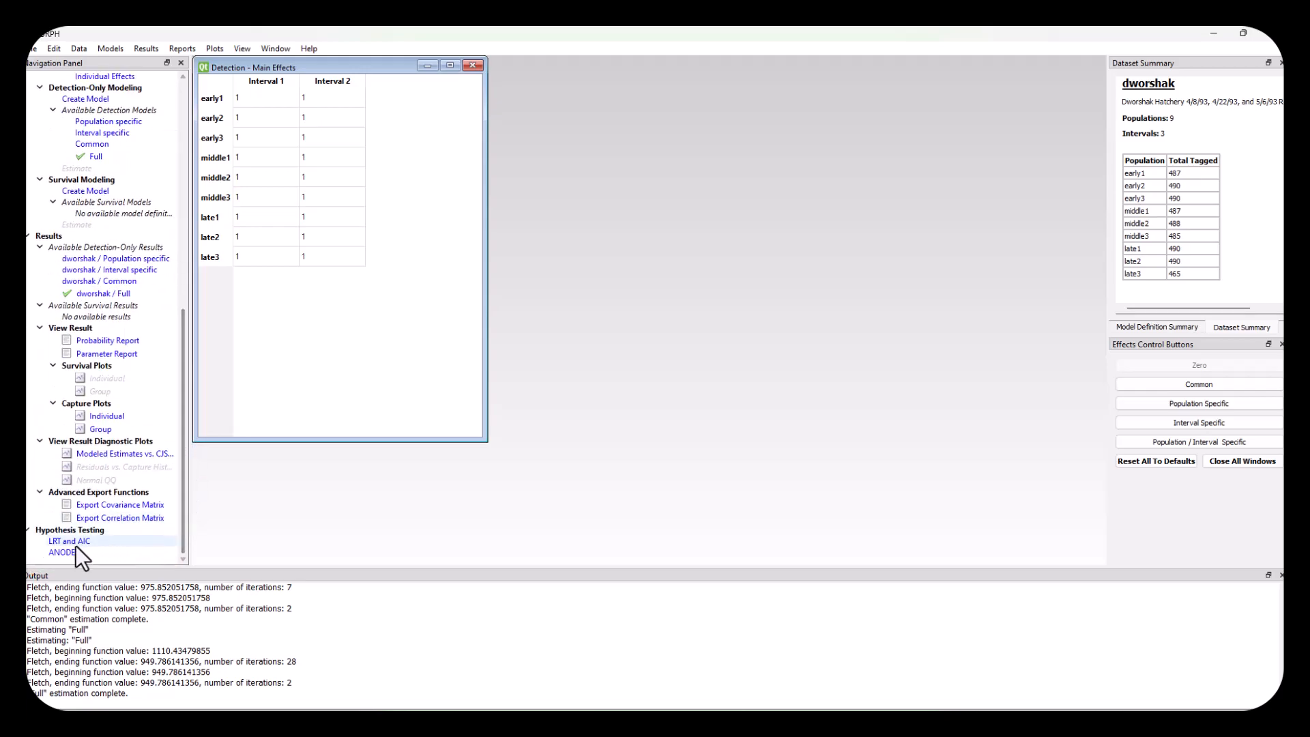
pyautogui.doubleClick(70, 541)
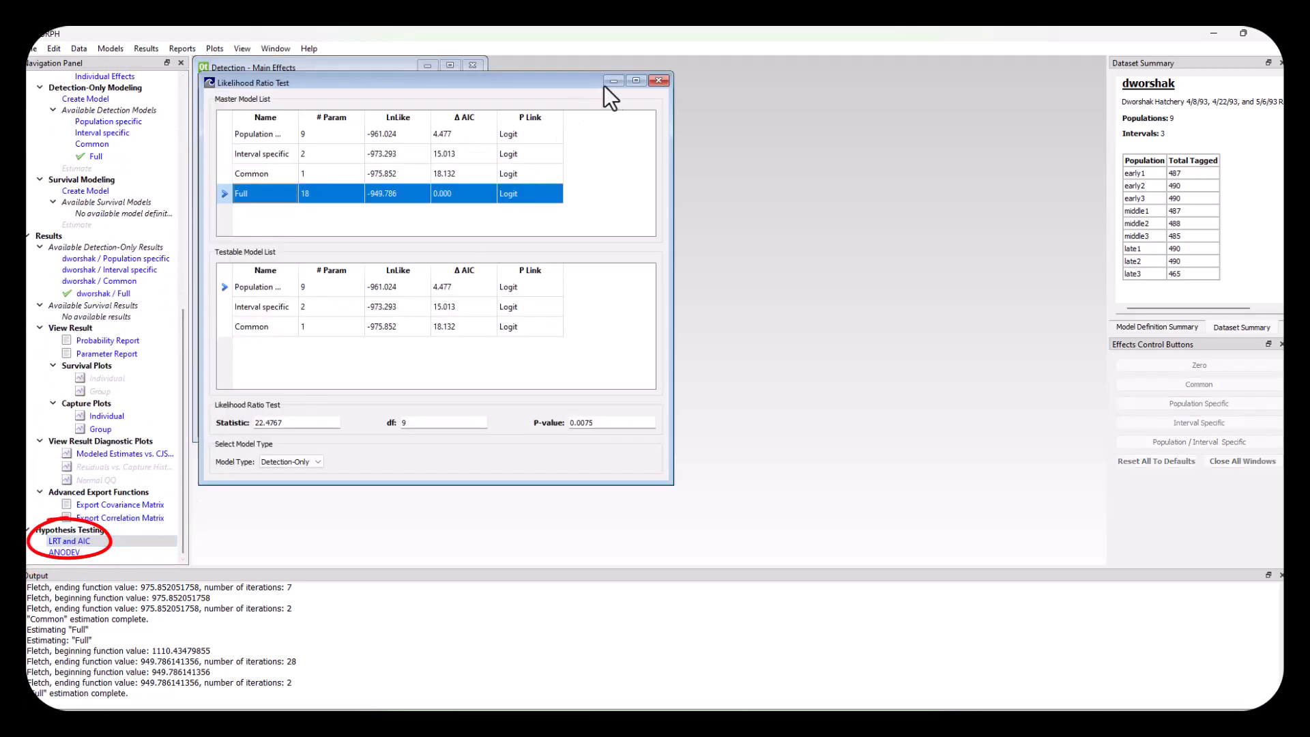
pyautogui.moveTo(421, 82); pyautogui.dragTo(416, 69)
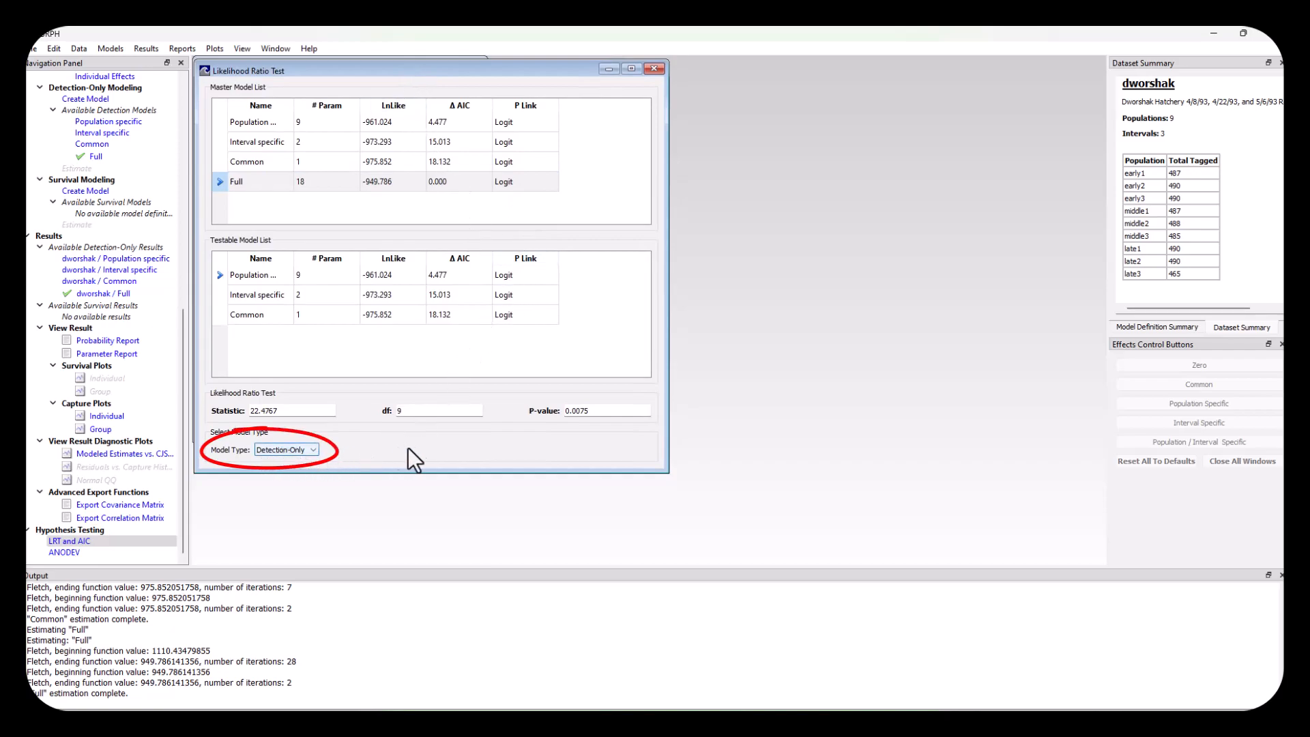
# Compare the Full detection model against the Population specific and Interval specific models in the likelihood ratio test.
pyautogui.click(242, 180)
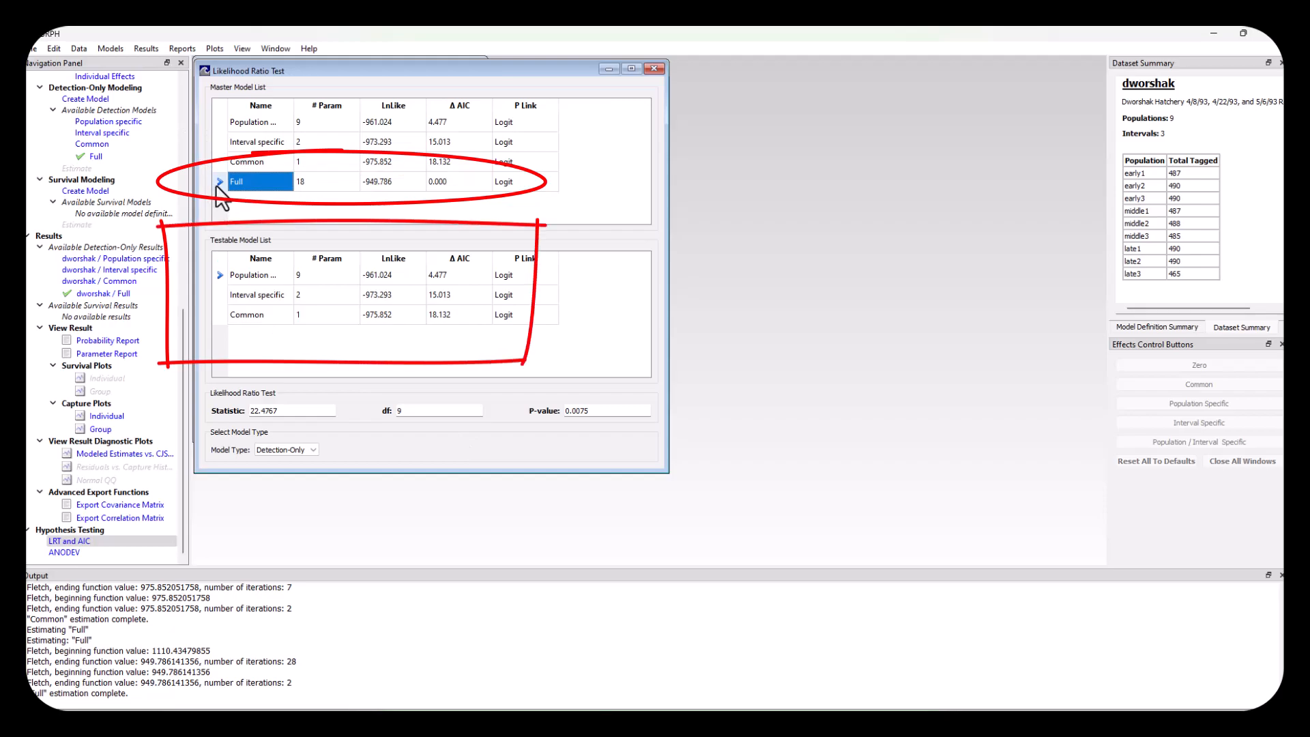
pyautogui.click(239, 274)
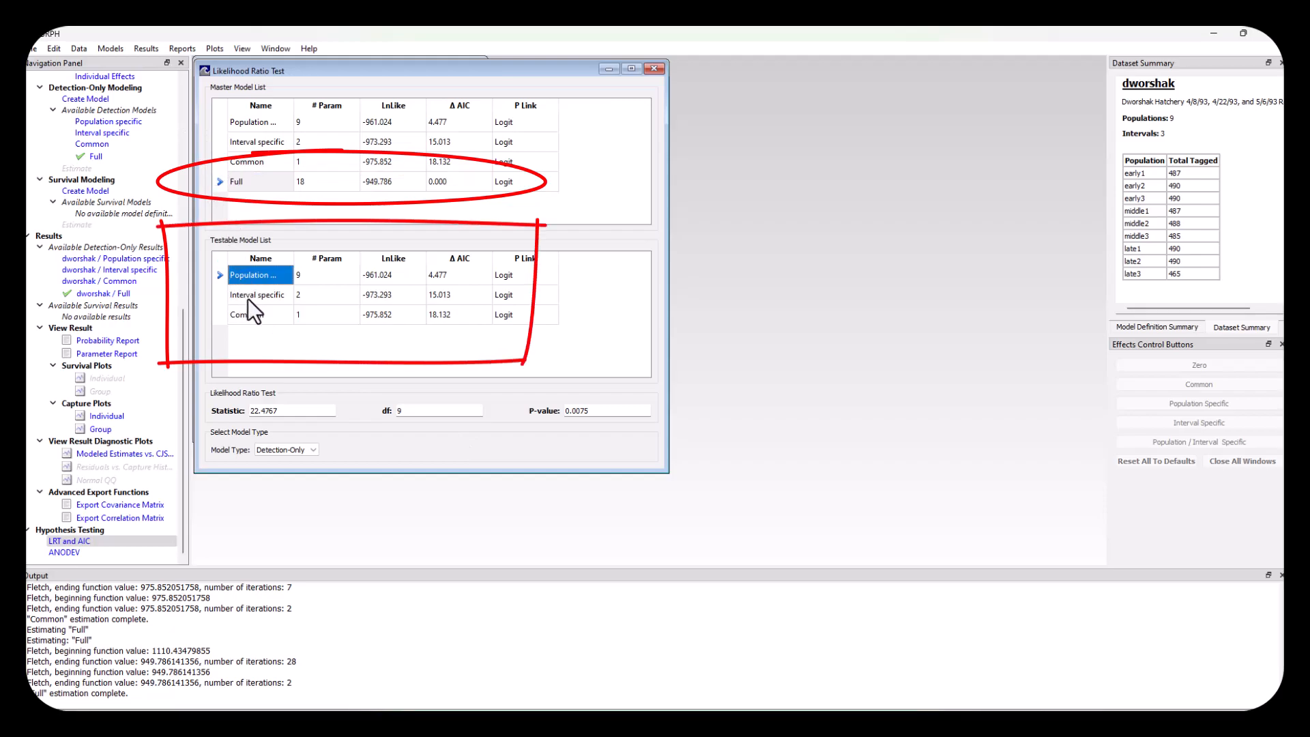
pyautogui.click(247, 297)
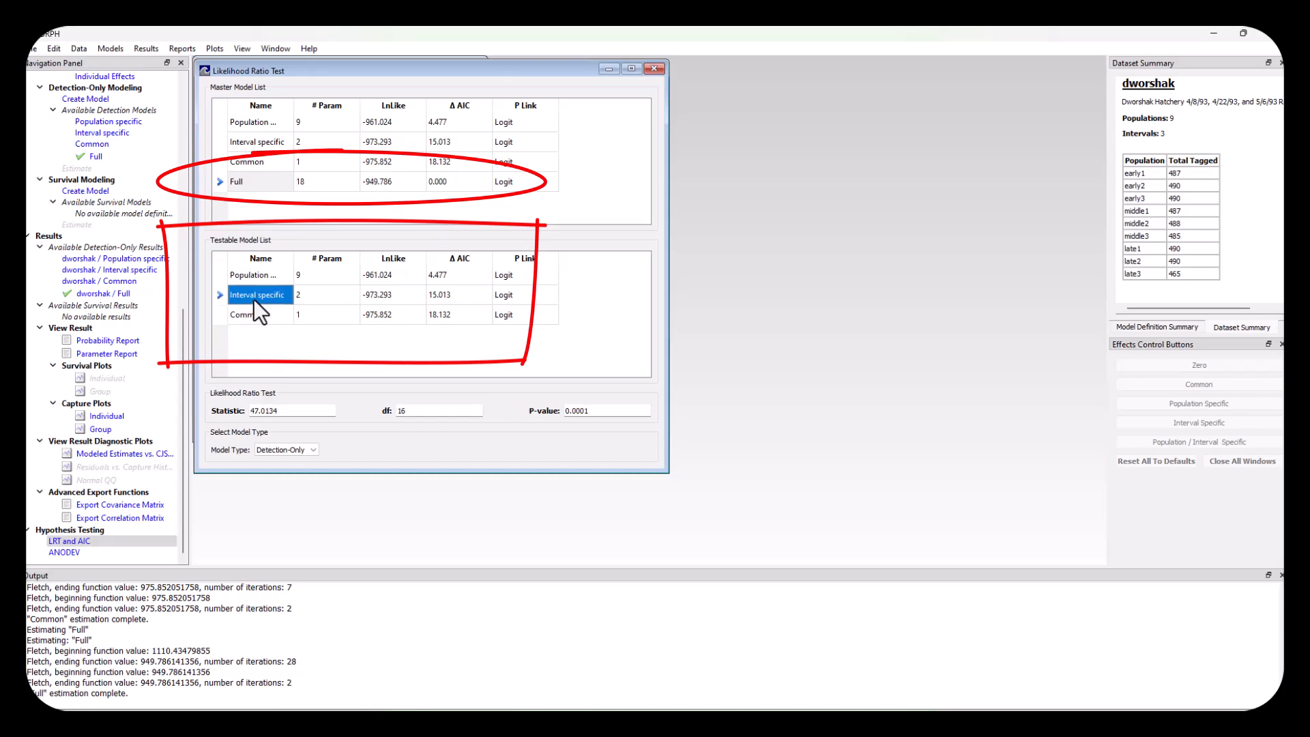
pyautogui.click(254, 274)
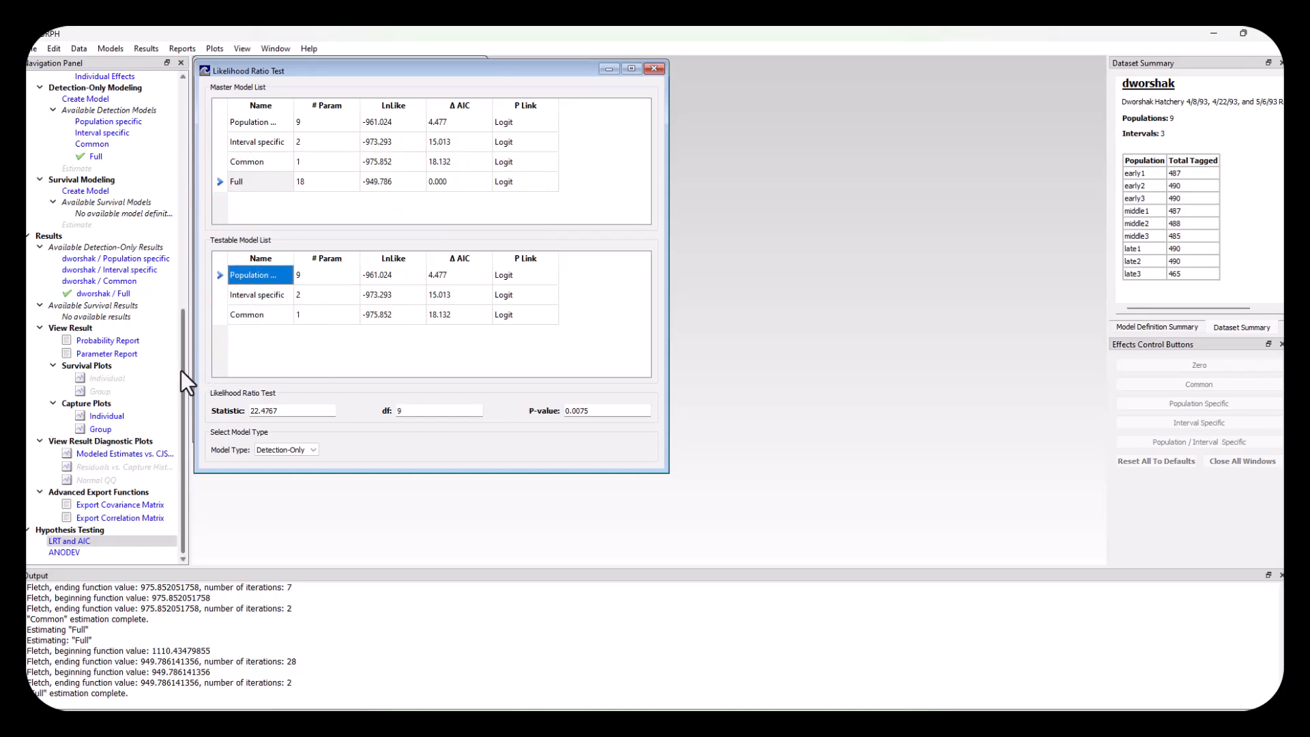
# Open the dworshak Manly-Parr Estimates report at full size and examine its unadjusted, removal and adjusted detection estimates.
pyautogui.scroll(10, 181, 369)
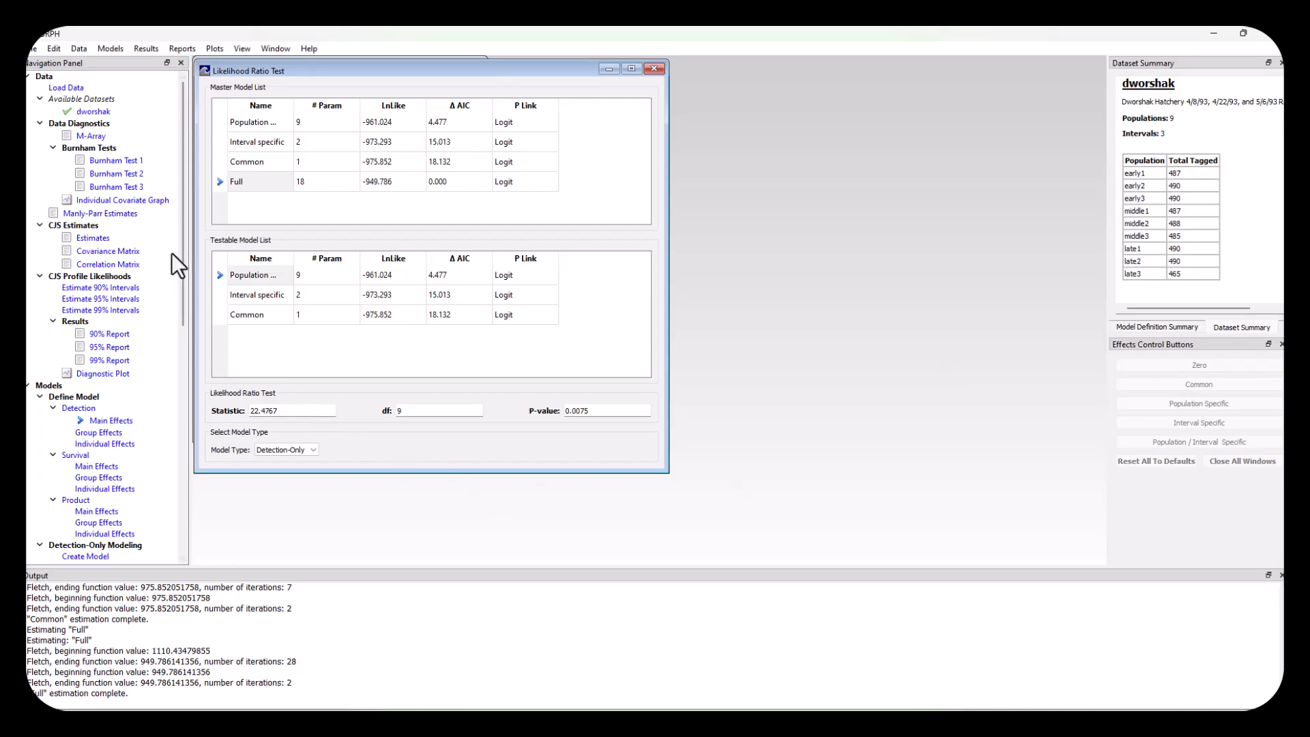
pyautogui.click(109, 212)
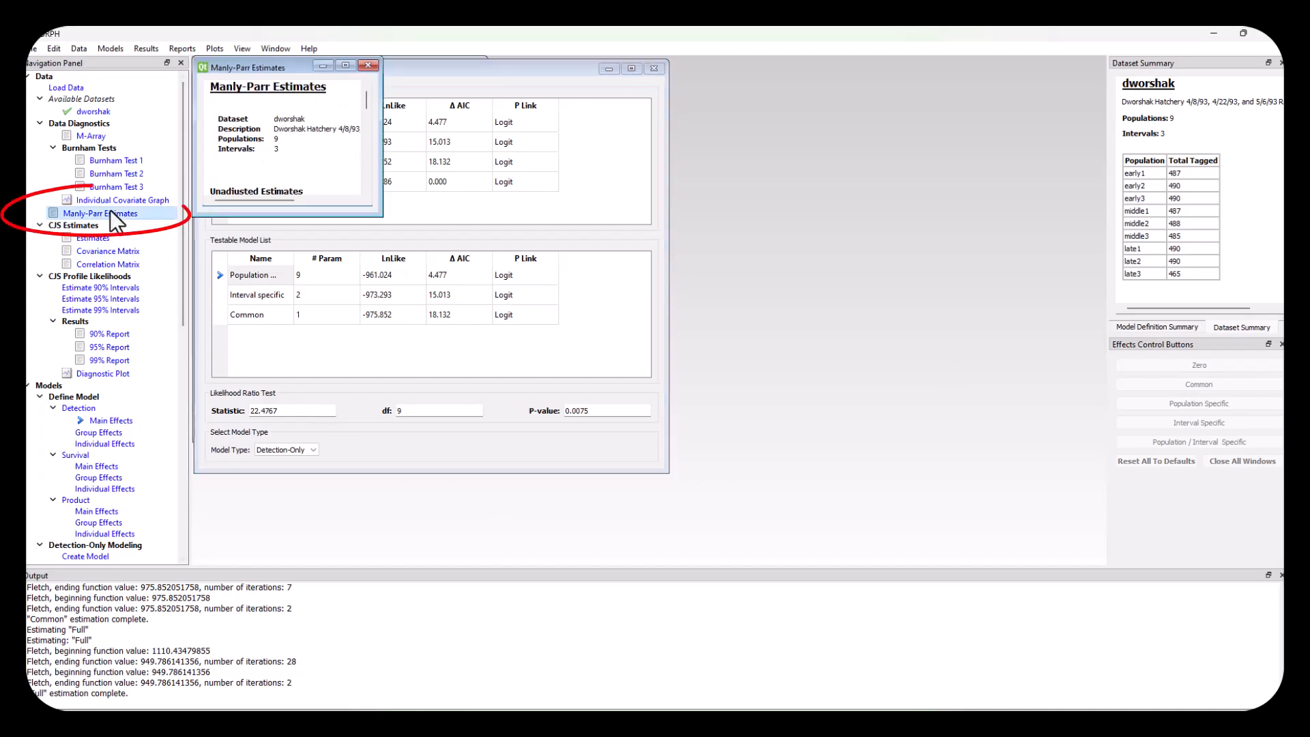
pyautogui.click(344, 65)
pyautogui.scroll(-1, 280, 434)
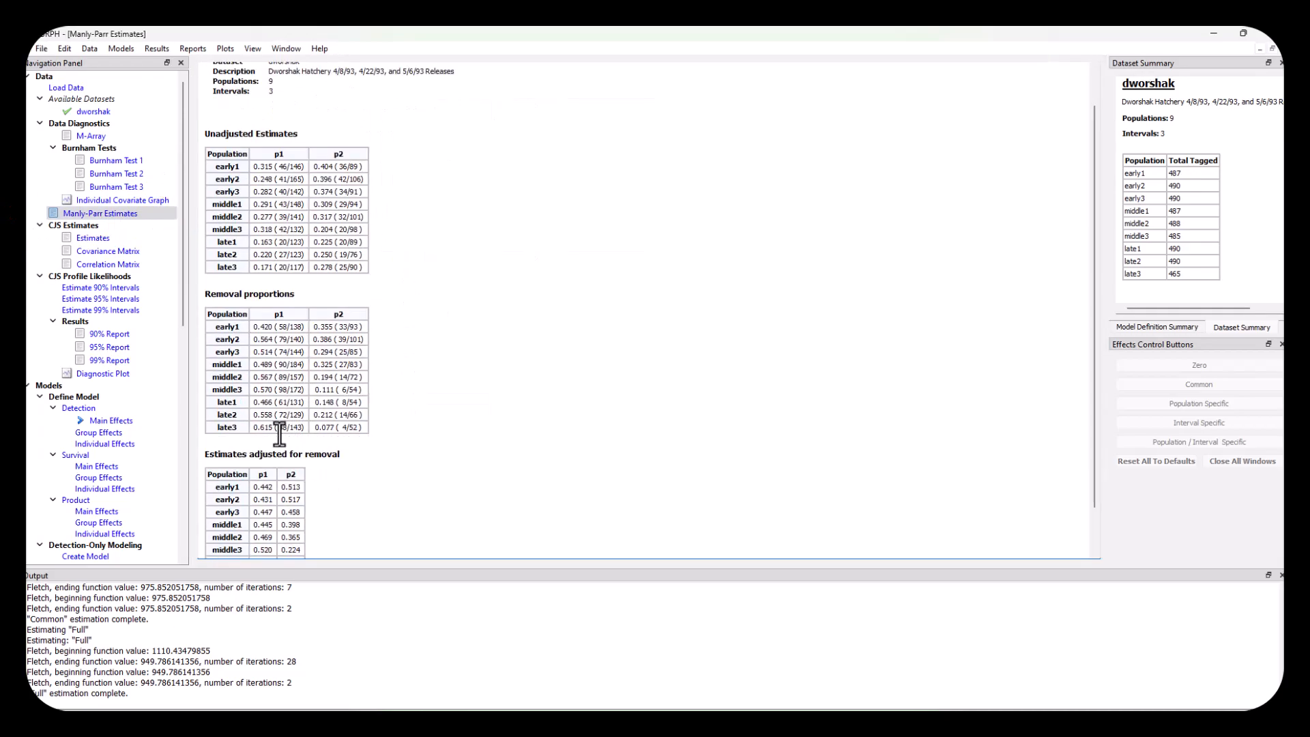
pyautogui.scroll(-1, 280, 434)
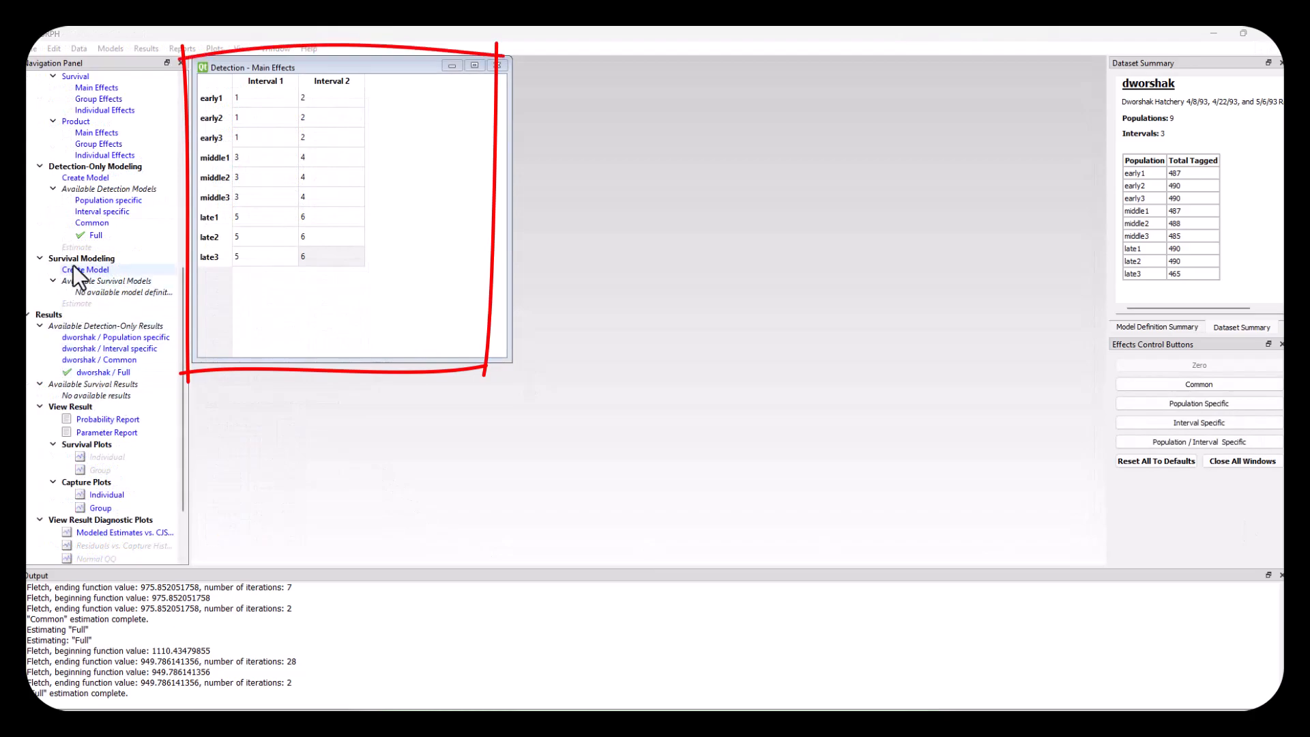
# Create a detection-only model named Grouped from the current detection main effects and estimate it.
pyautogui.click(95, 176)
pyautogui.write('Grouped')
pyautogui.press('Return')
pyautogui.click(686, 388)
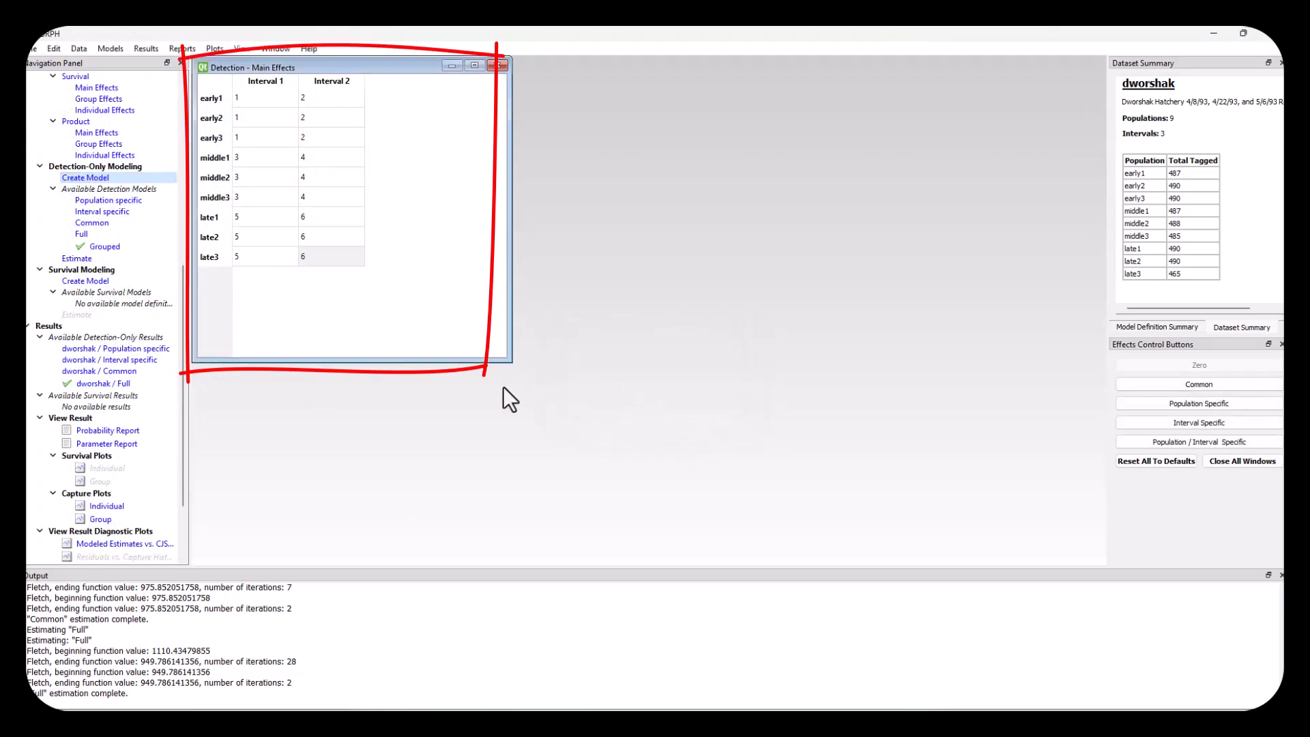
pyautogui.click(84, 259)
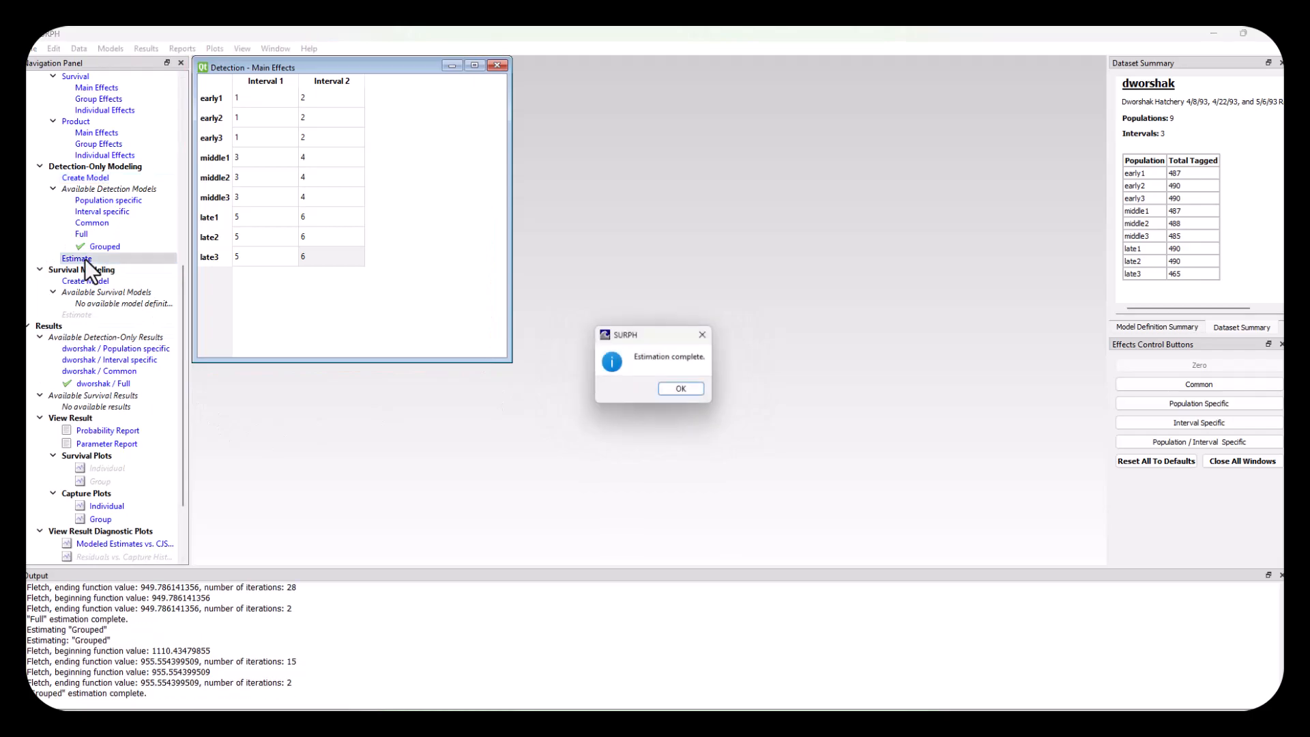
pyautogui.click(675, 391)
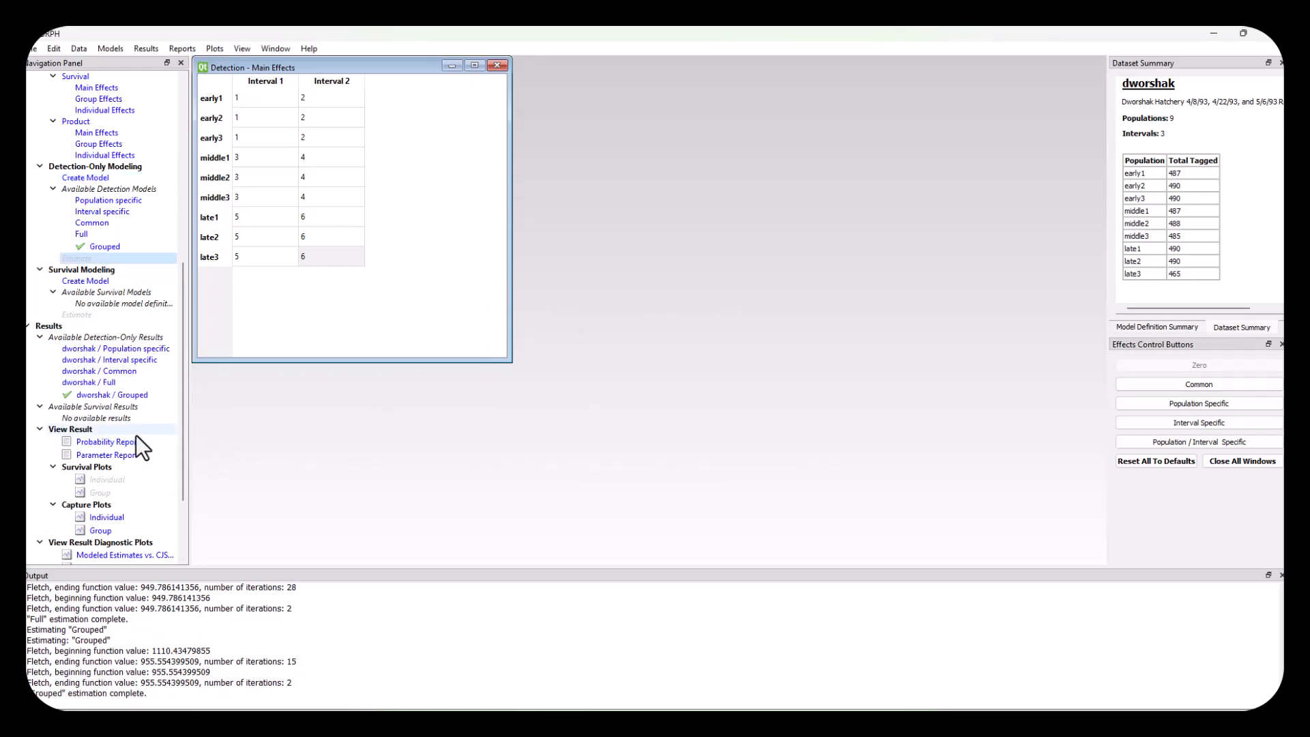
# Open the LRT and AIC test and compare the Full detection model against the Grouped model.
pyautogui.moveTo(181, 434); pyautogui.dragTo(189, 485)
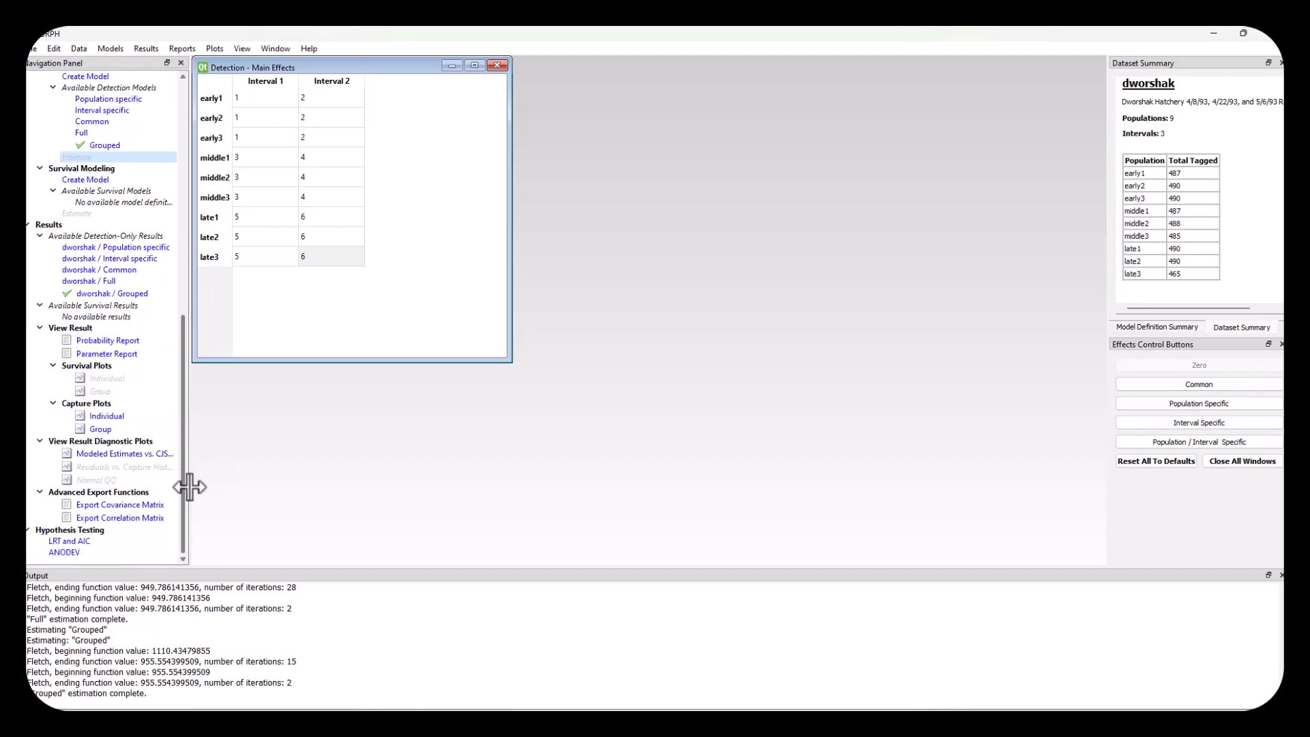
pyautogui.click(99, 542)
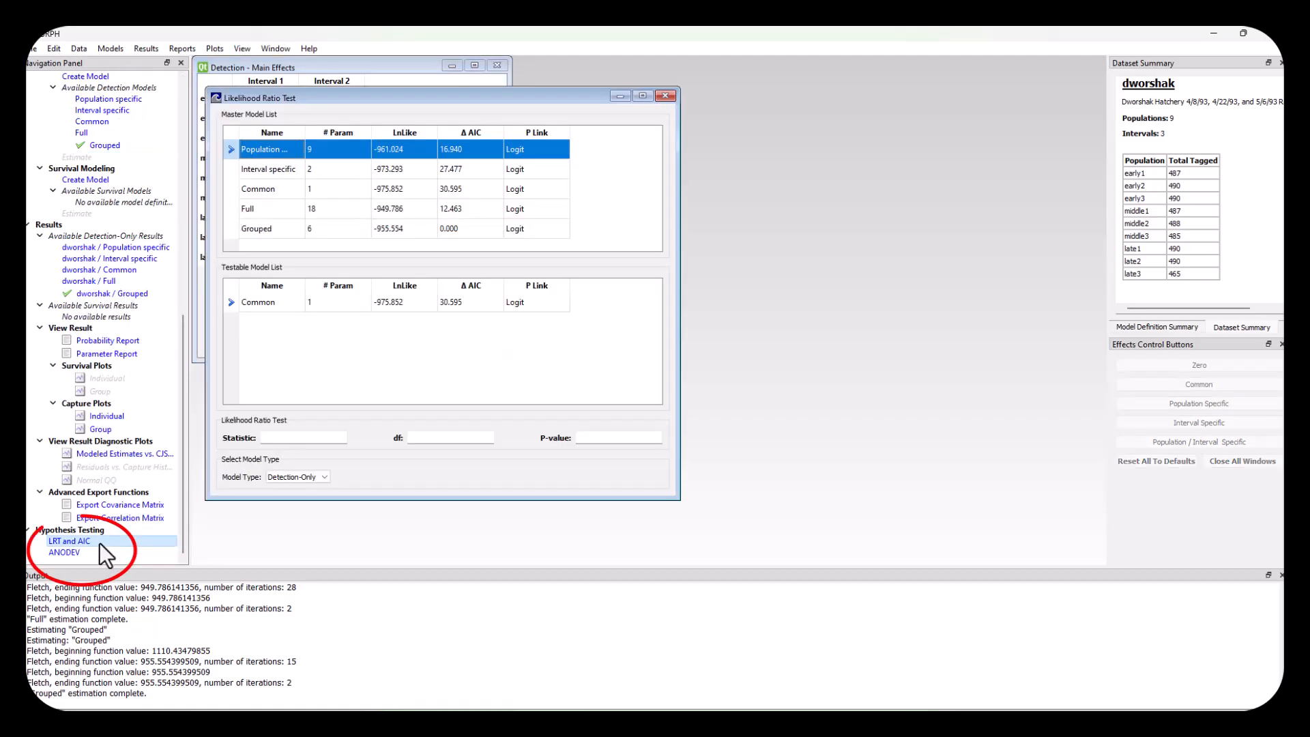
pyautogui.moveTo(427, 93); pyautogui.dragTo(414, 71)
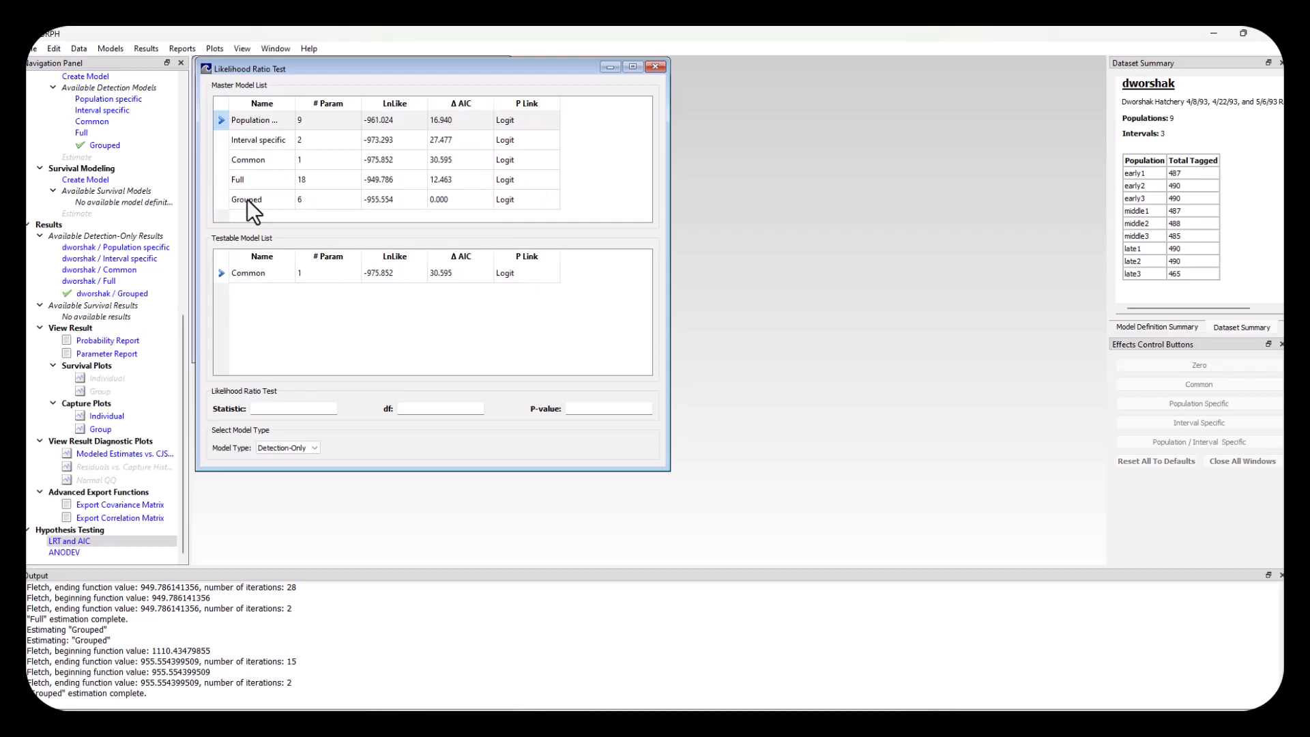
pyautogui.click(248, 179)
pyautogui.click(256, 334)
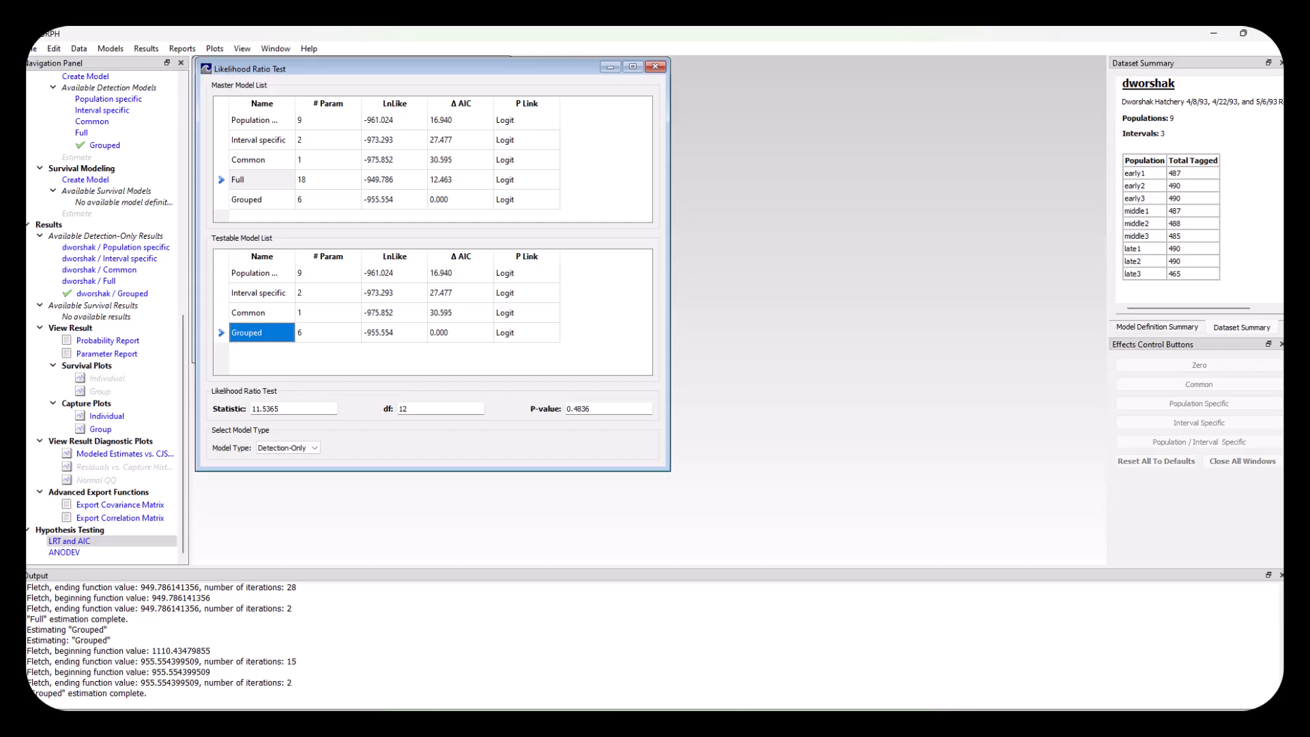
# Lock the dworshak / Grouped detection-only result.
pyautogui.rightClick(129, 298)
pyautogui.click(158, 321)
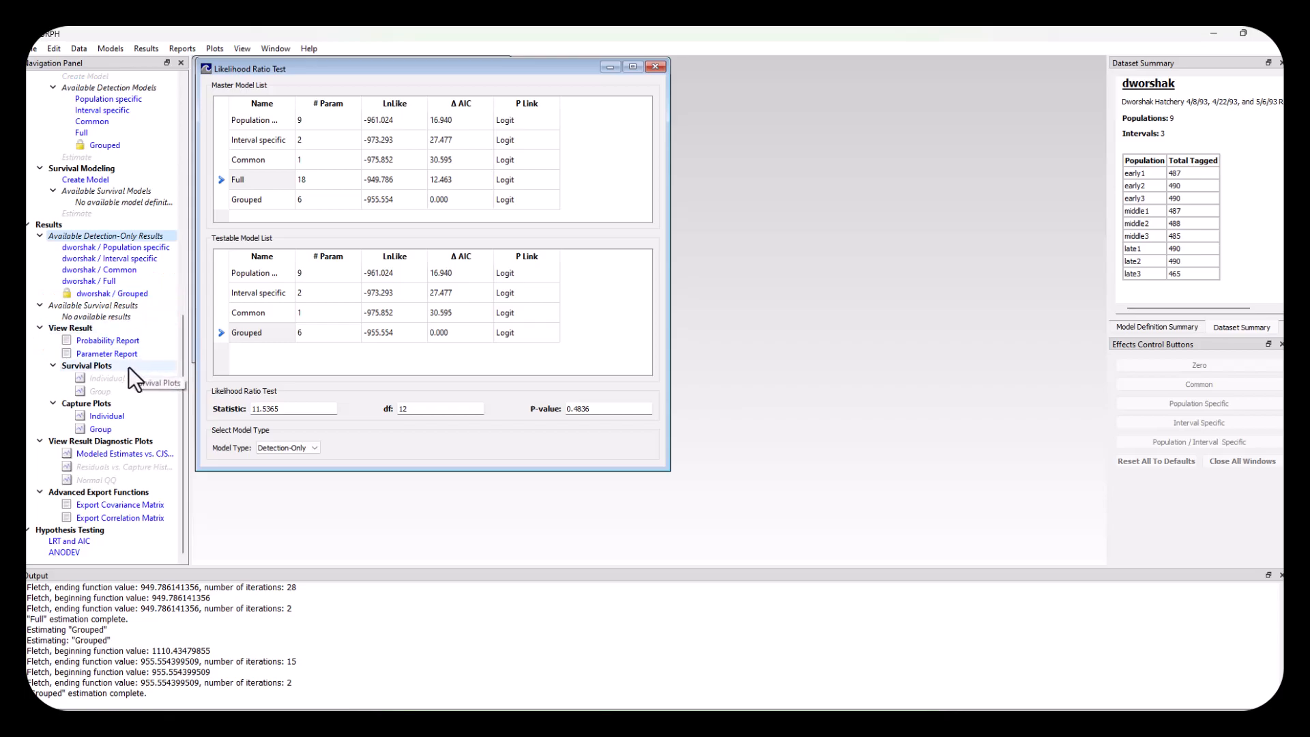
pyautogui.click(115, 294)
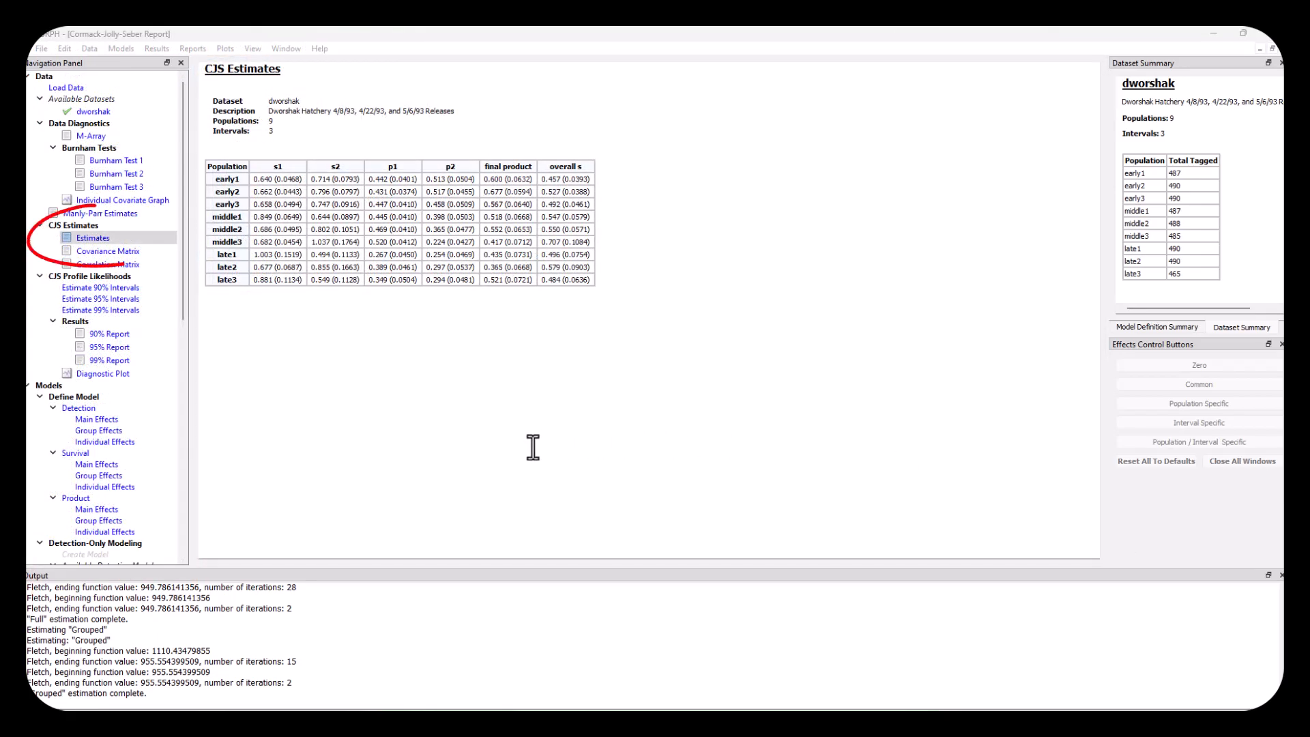
# View the dworshak CJS Estimates report, and run an ANODEV using the default models.
pyautogui.click(93, 238)
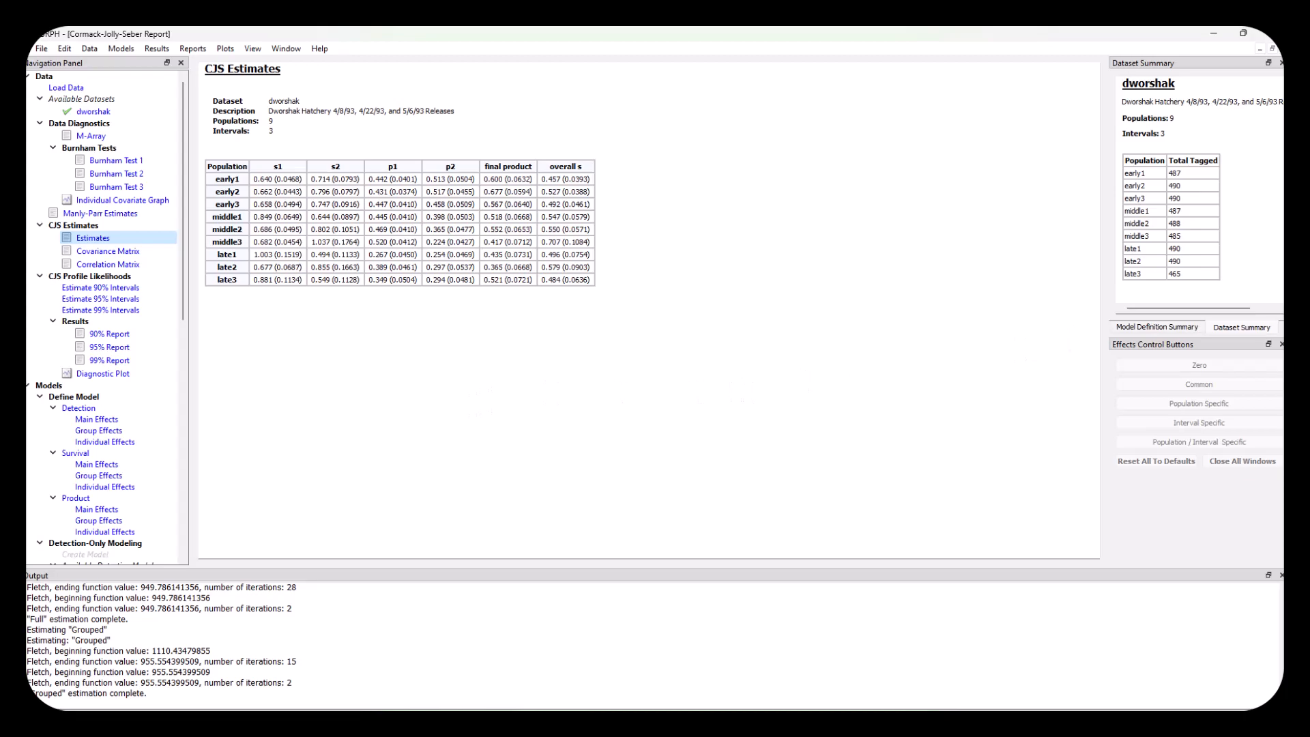
pyautogui.scroll(-13, 121, 461)
pyautogui.click(88, 552)
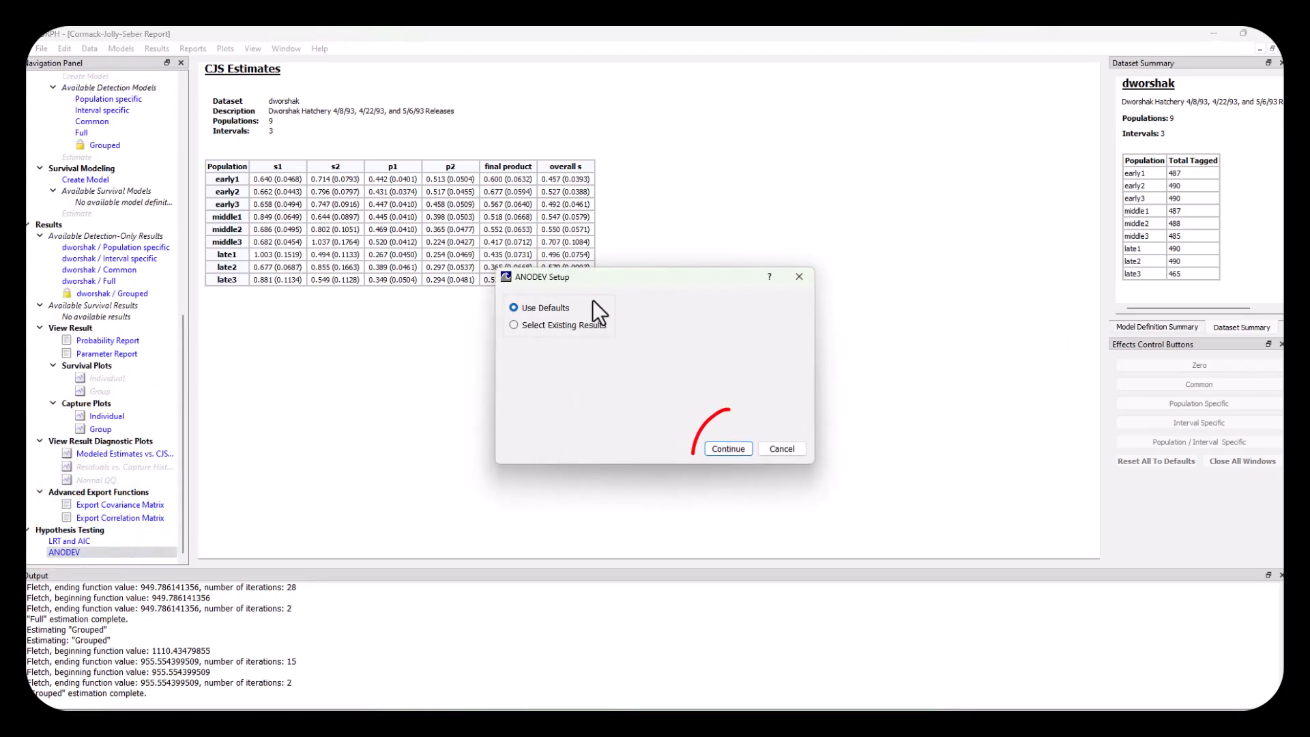
pyautogui.click(725, 448)
pyautogui.click(685, 392)
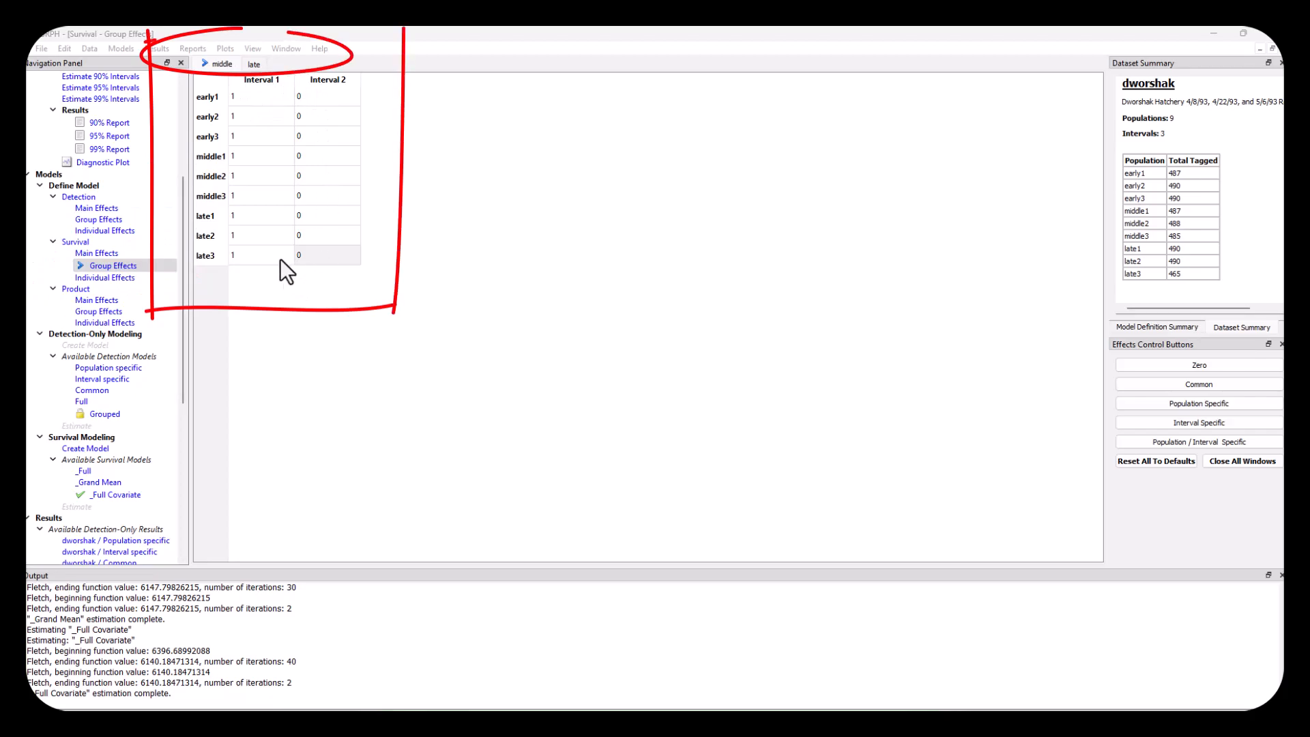
# Check the late and middle survival group effects, and create and estimate a survival model named Interval 1 from them.
pyautogui.click(254, 64)
pyautogui.click(212, 65)
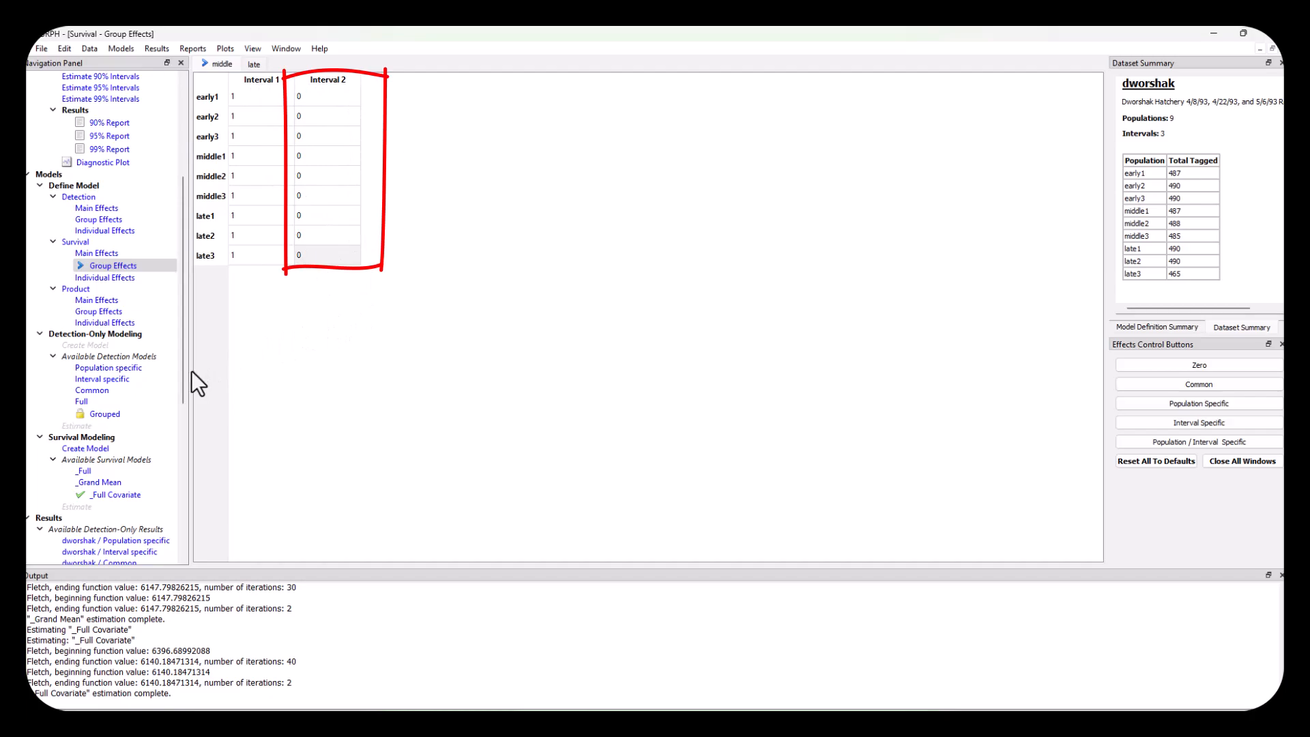
pyautogui.click(97, 452)
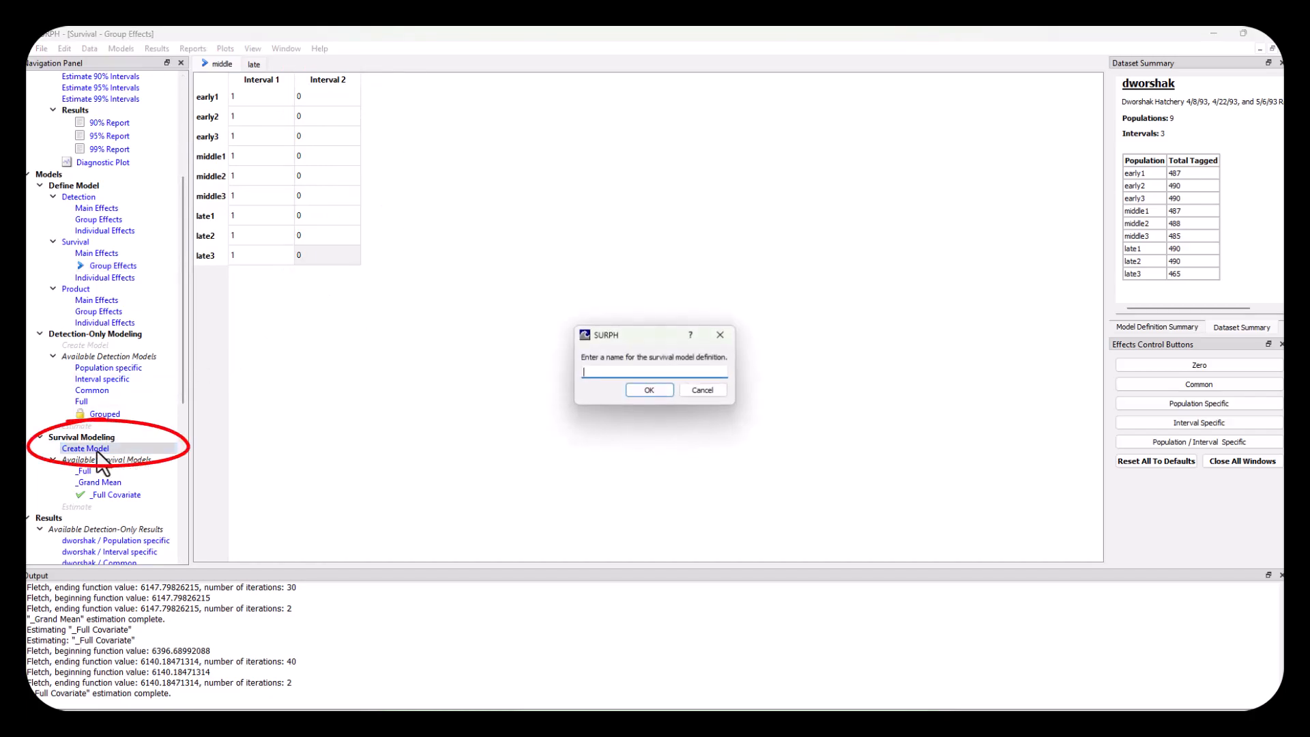
pyautogui.write('Interval 1')
pyautogui.click(641, 393)
pyautogui.click(684, 390)
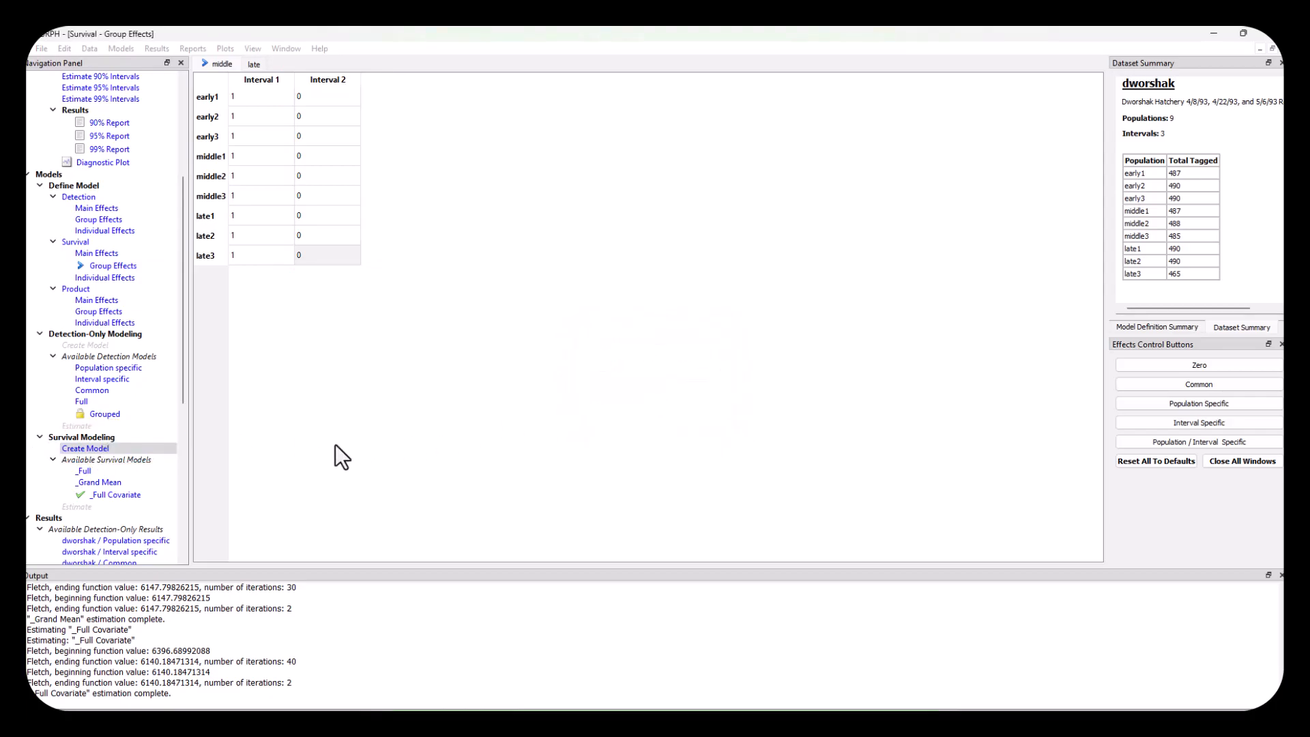
# Open the ANODEV, add the Interval 1 result to the ANODEV table and widen its Source column.
pyautogui.scroll(-9, 157, 490)
pyautogui.click(54, 556)
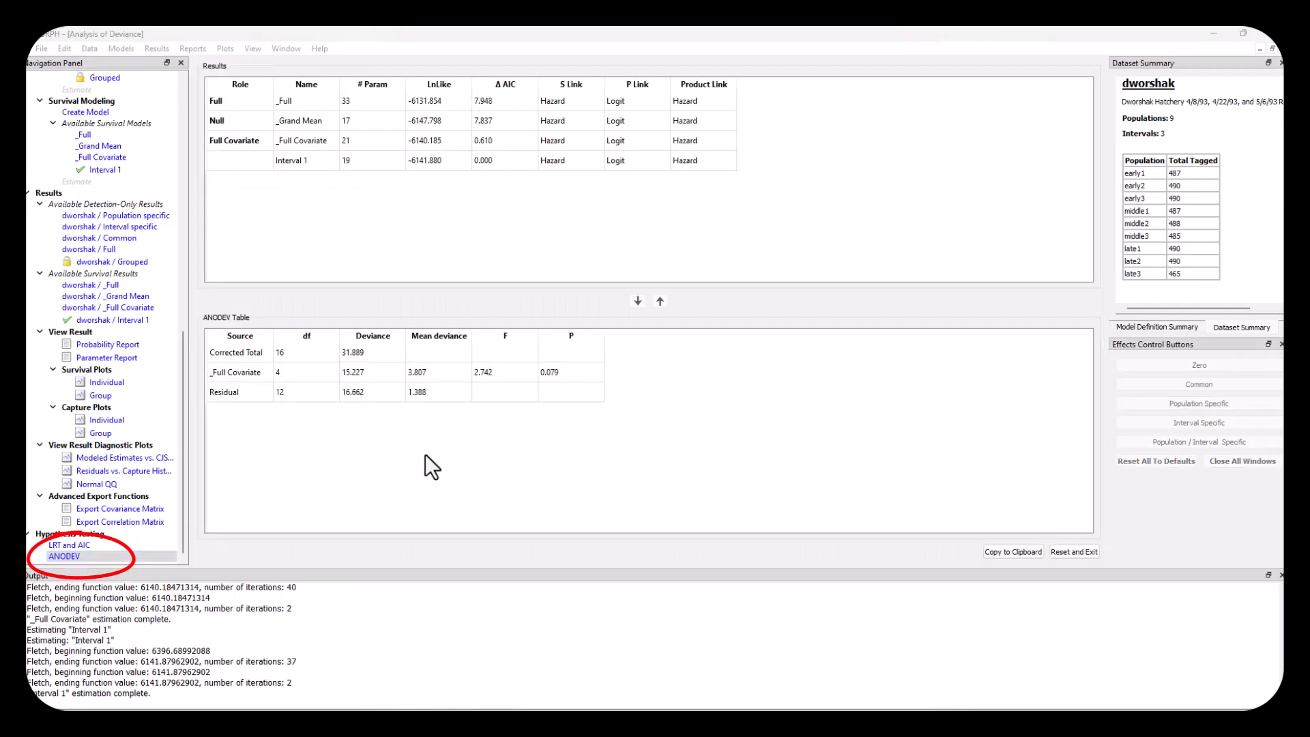
pyautogui.click(228, 161)
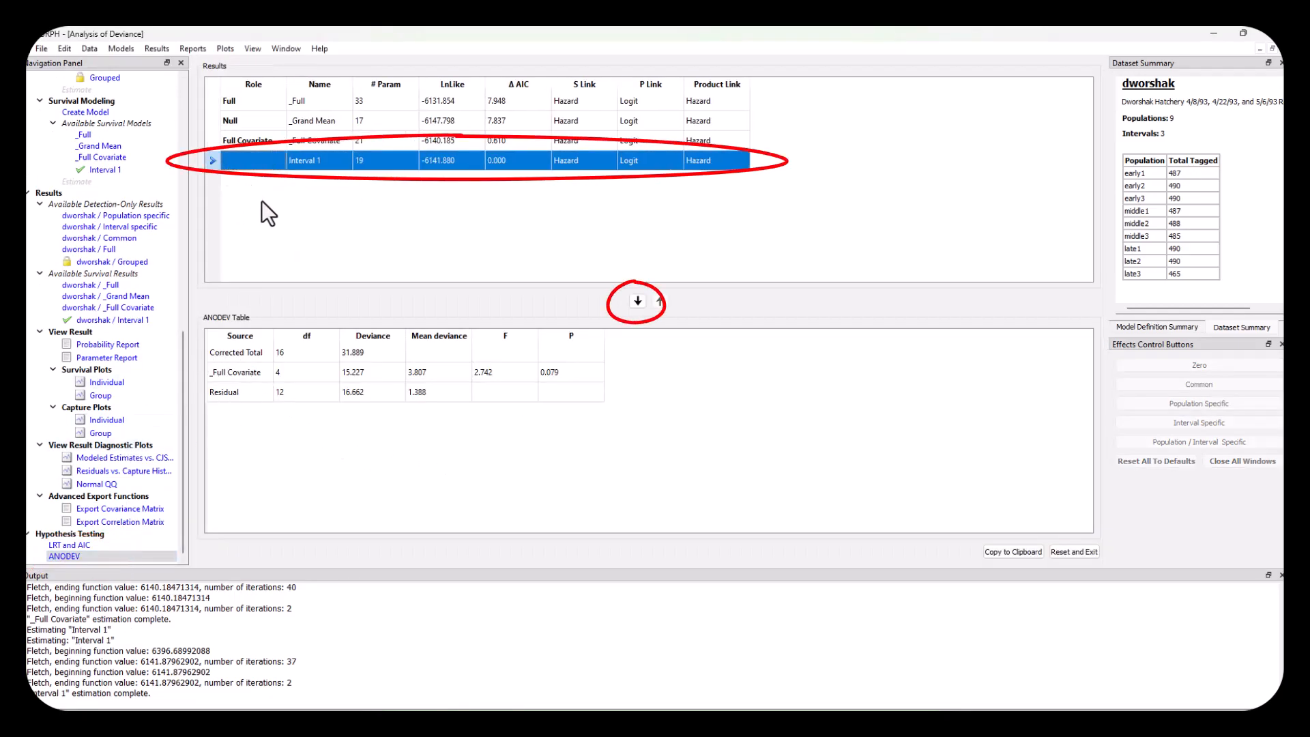
pyautogui.click(637, 301)
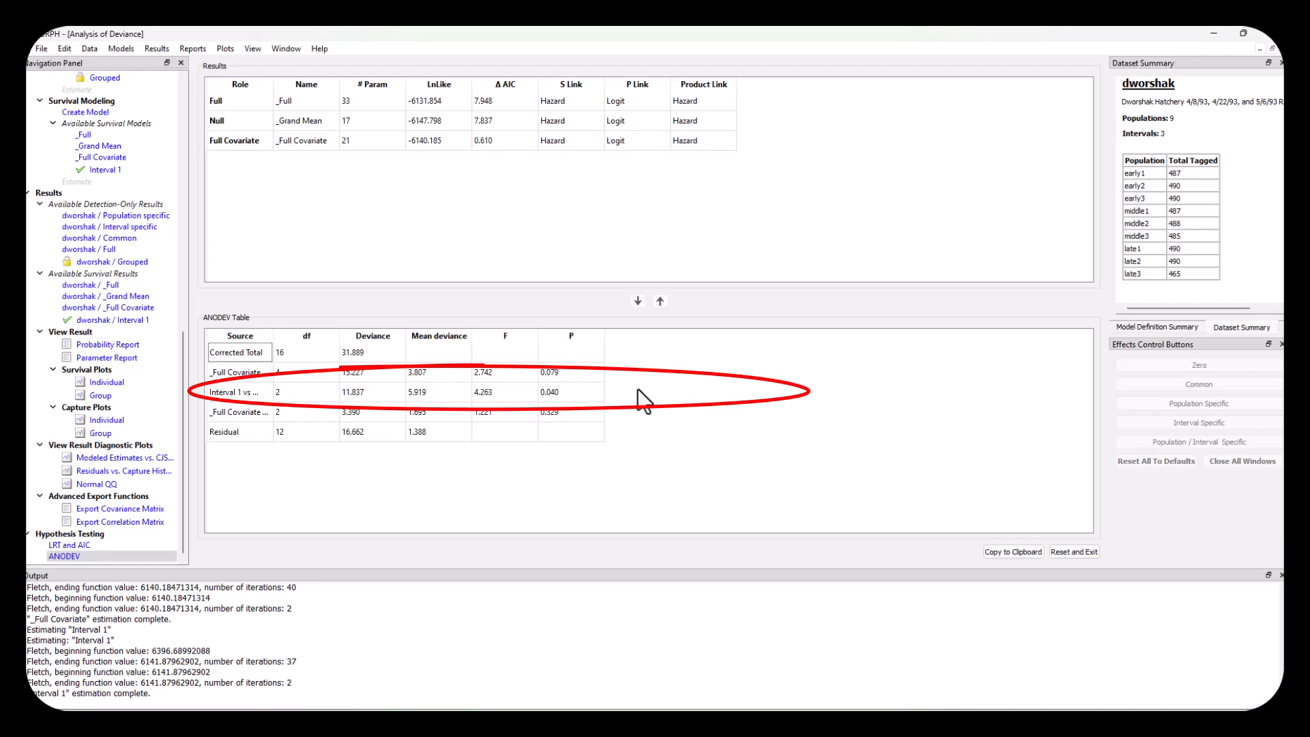
pyautogui.moveTo(273, 335); pyautogui.dragTo(343, 339)
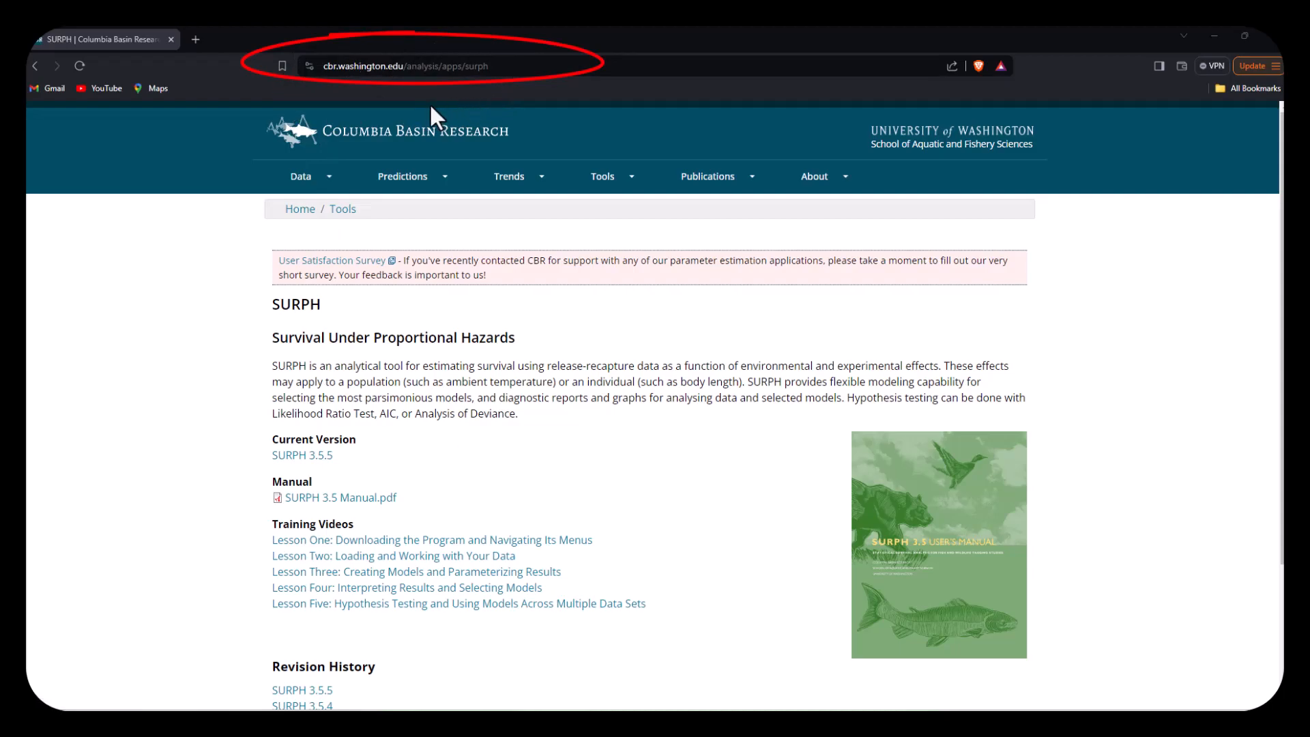
# Open the SURPH 3.5 Manual PDF from the Columbia Basin Research website, skim its first pages and return to the SURPH page.
pyautogui.click(315, 499)
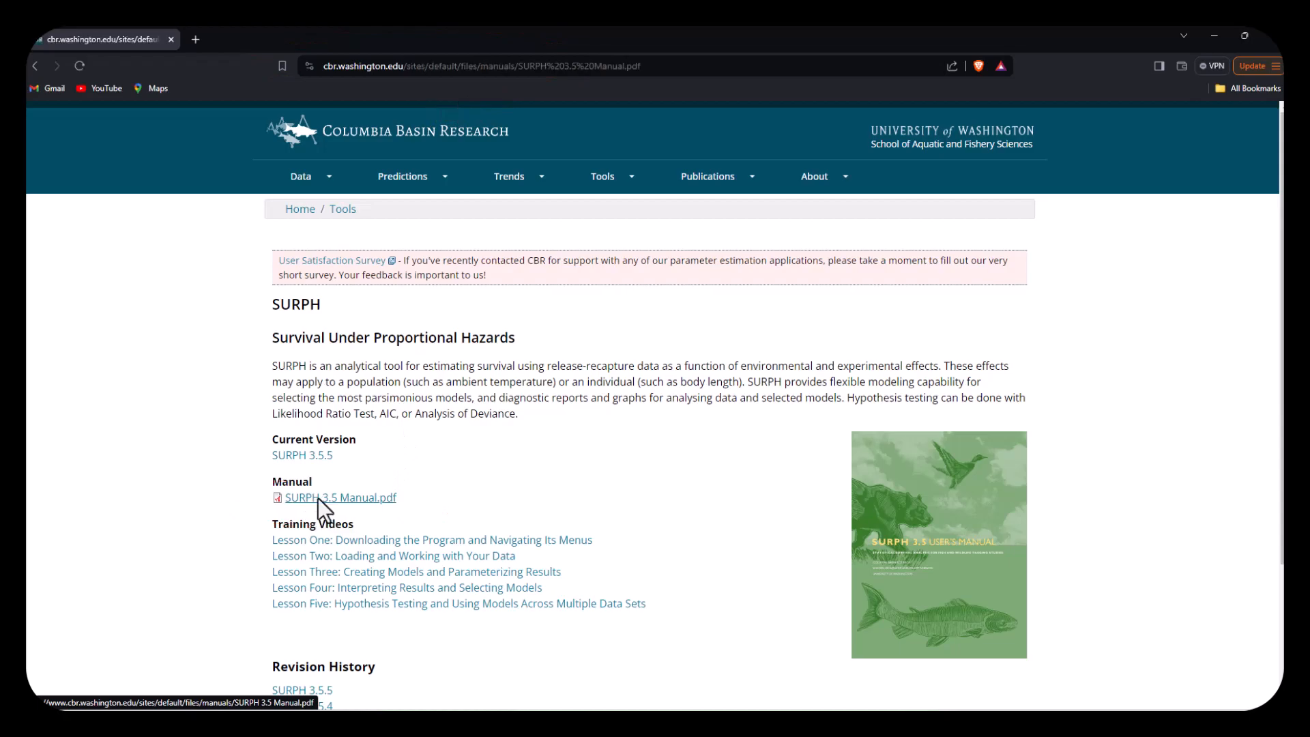
pyautogui.scroll(-10, 456, 409)
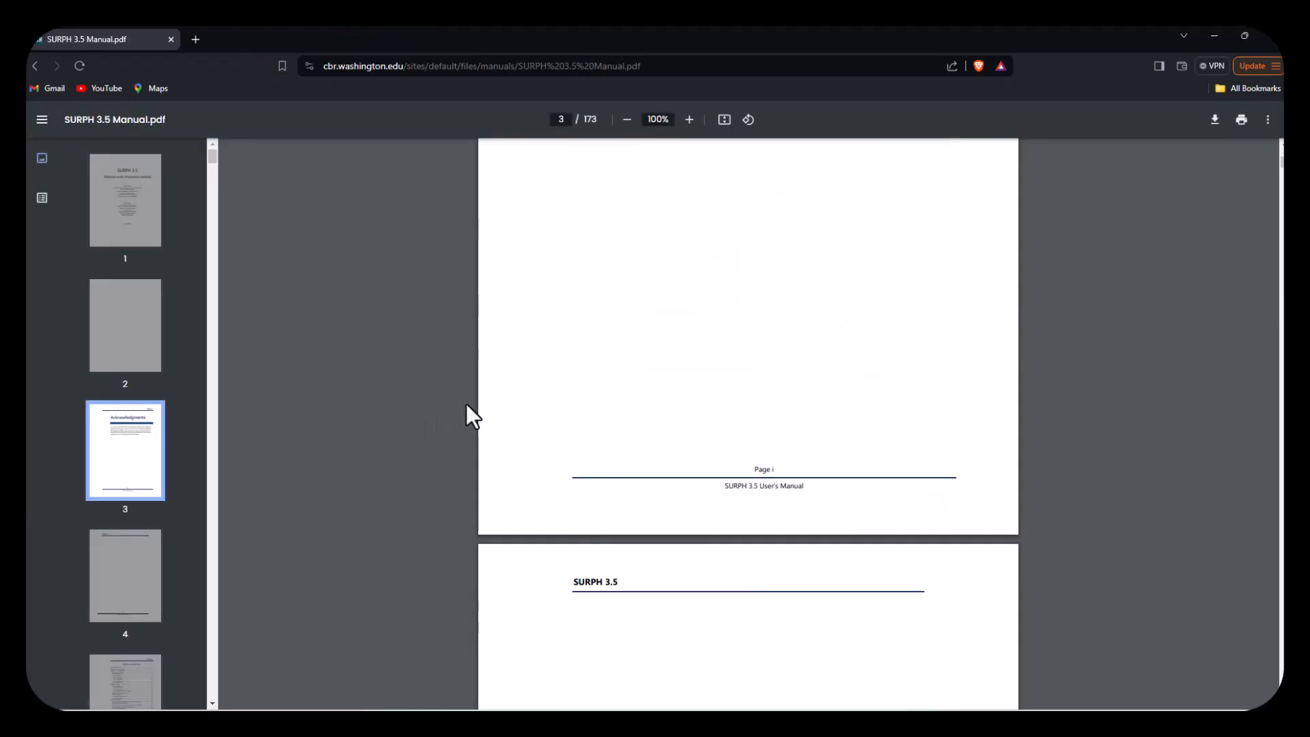
pyautogui.scroll(8, 333, 219)
pyautogui.scroll(2, 482, 228)
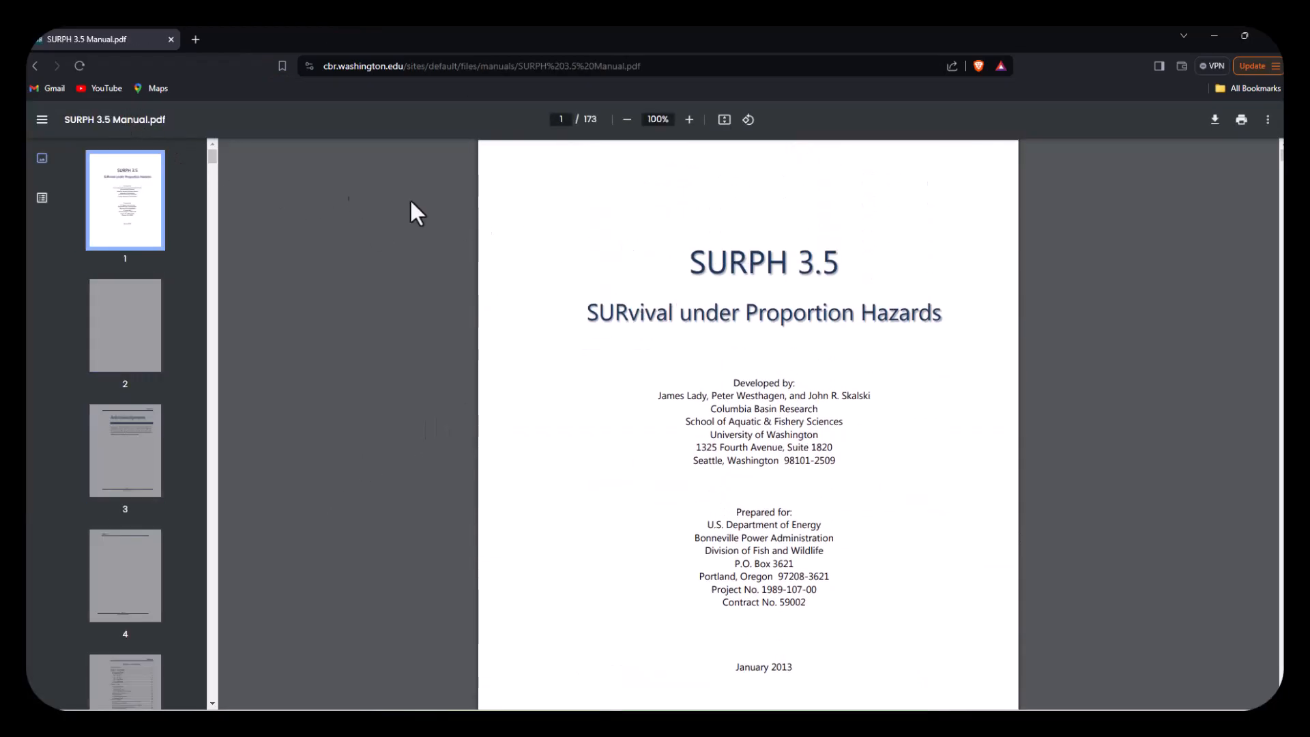
pyautogui.click(34, 66)
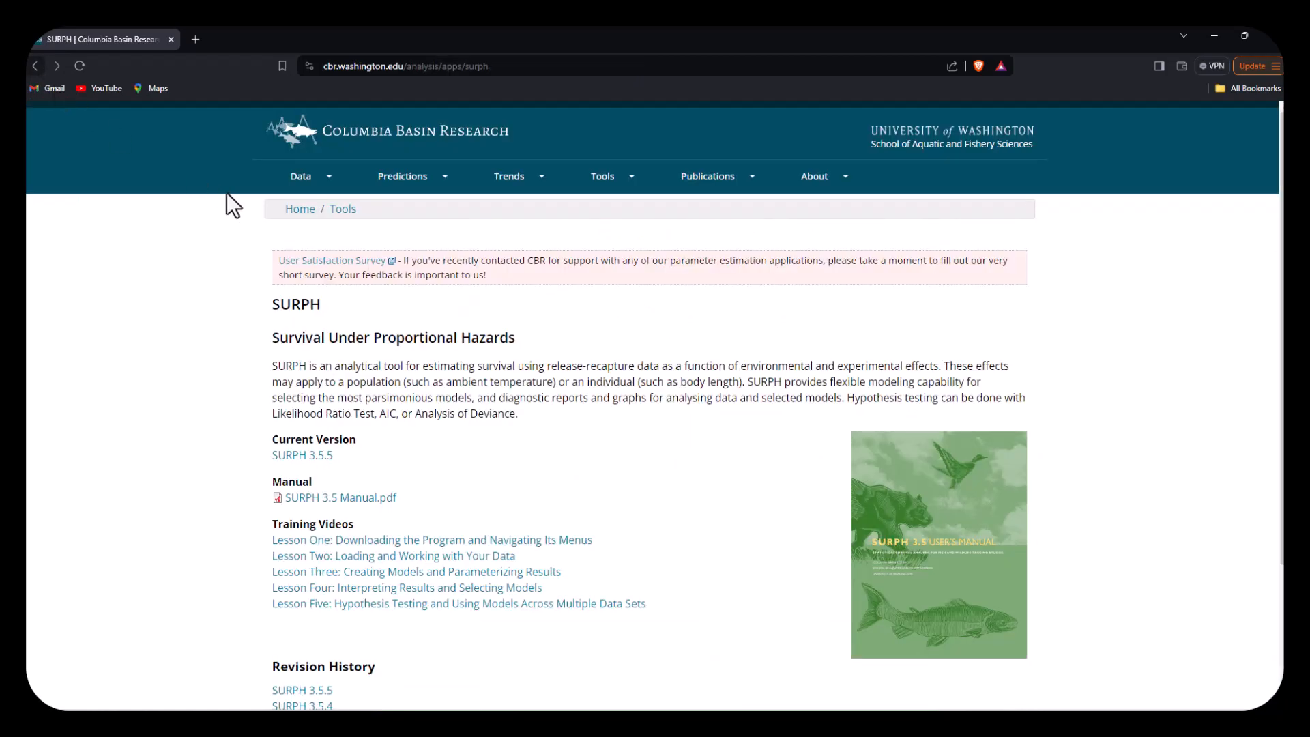
# Open the User Satisfaction Survey linked on the SURPH page, look through its questions and return.
pyautogui.click(309, 265)
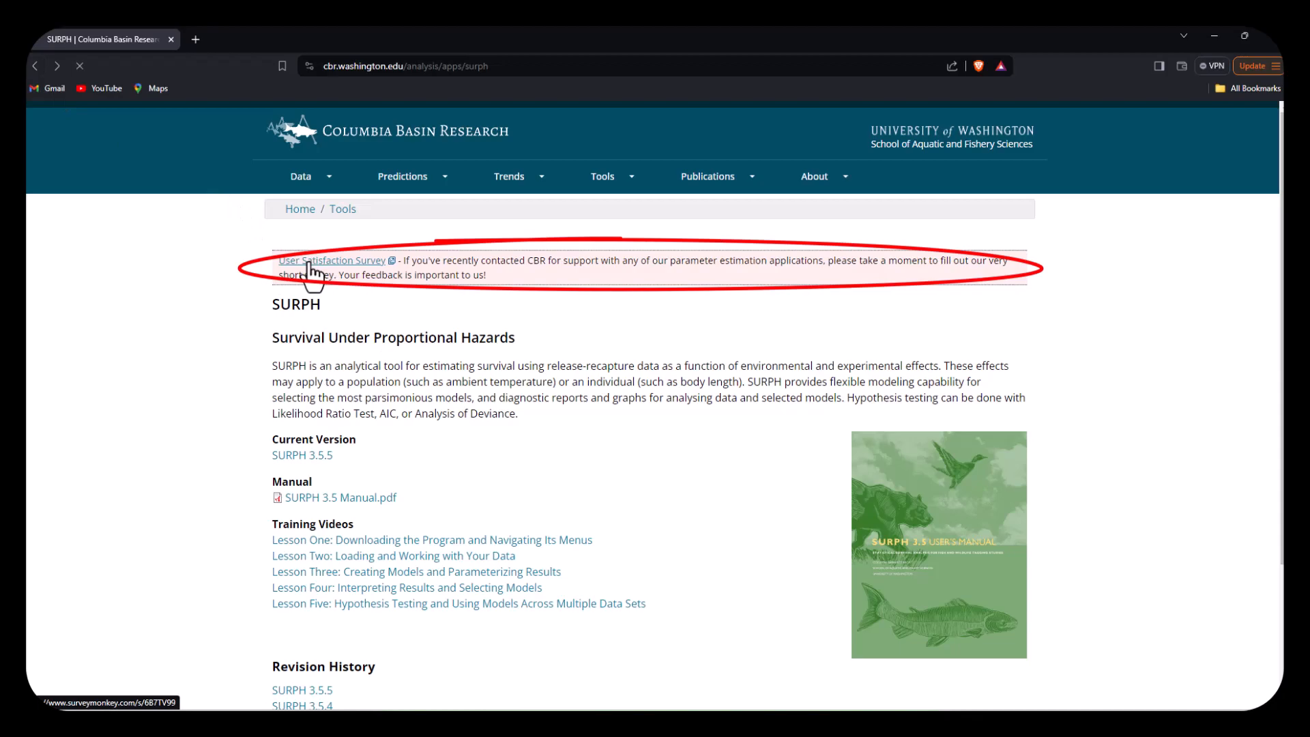
pyautogui.scroll(-5, 711, 424)
pyautogui.scroll(-10, 712, 424)
pyautogui.scroll(15, 712, 425)
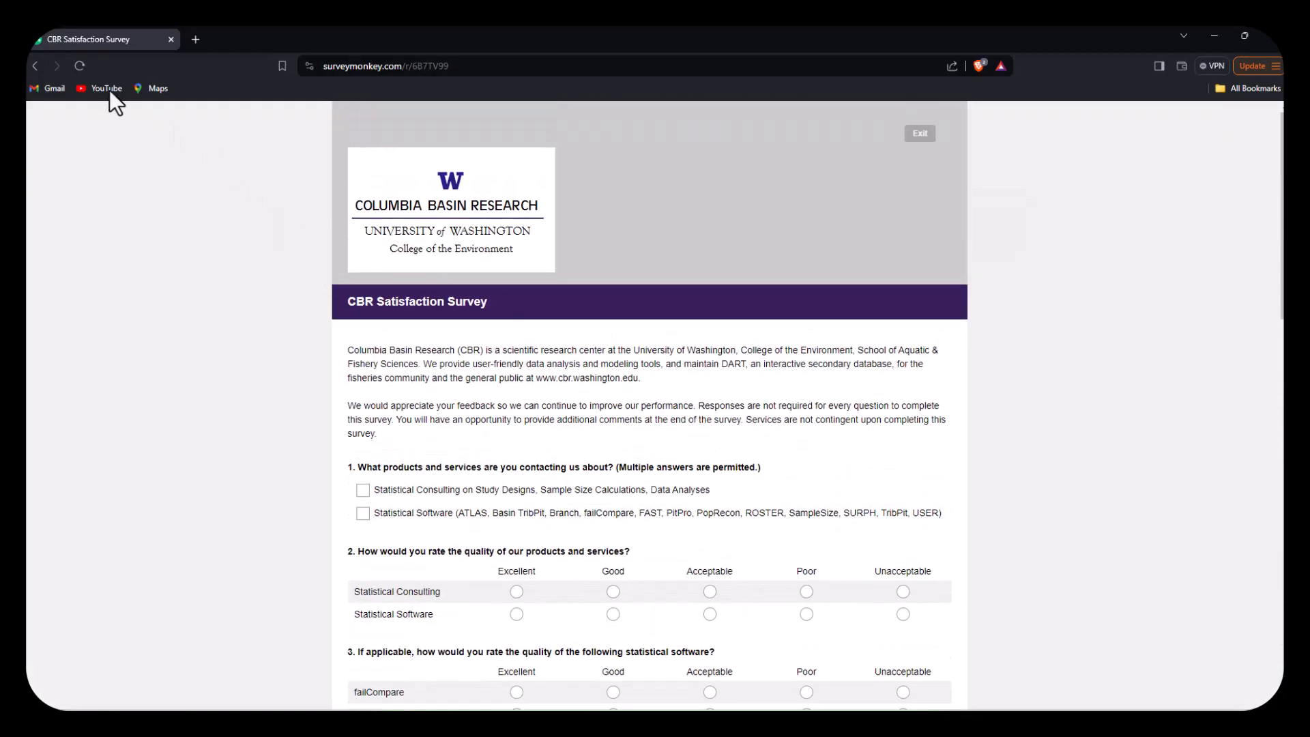
pyautogui.click(36, 65)
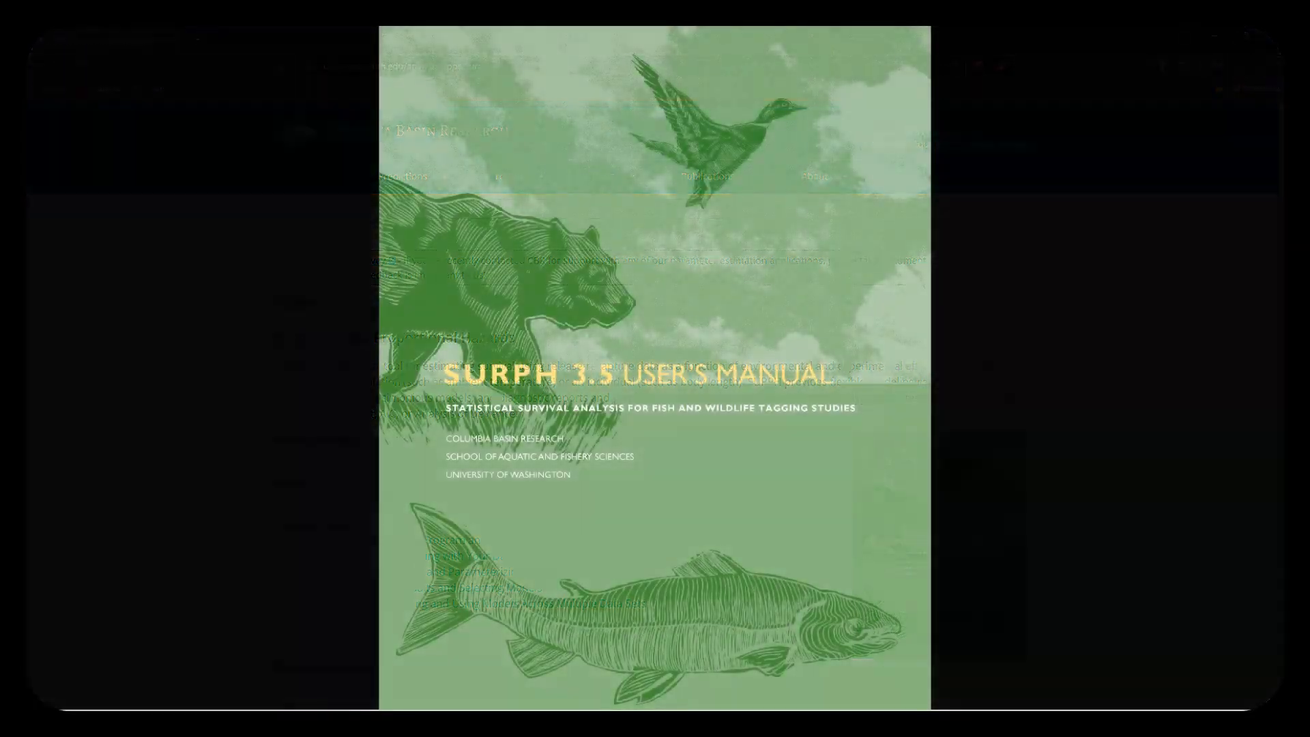